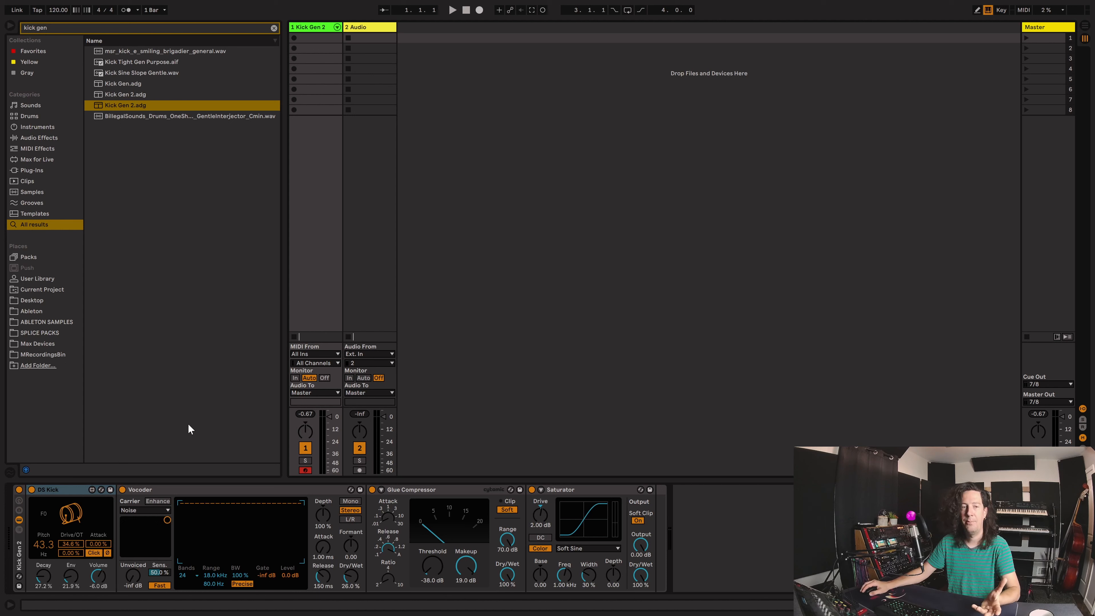
Audition the finished Kick Gen 2 rack and remove it from the MIDI track
click(60, 490)
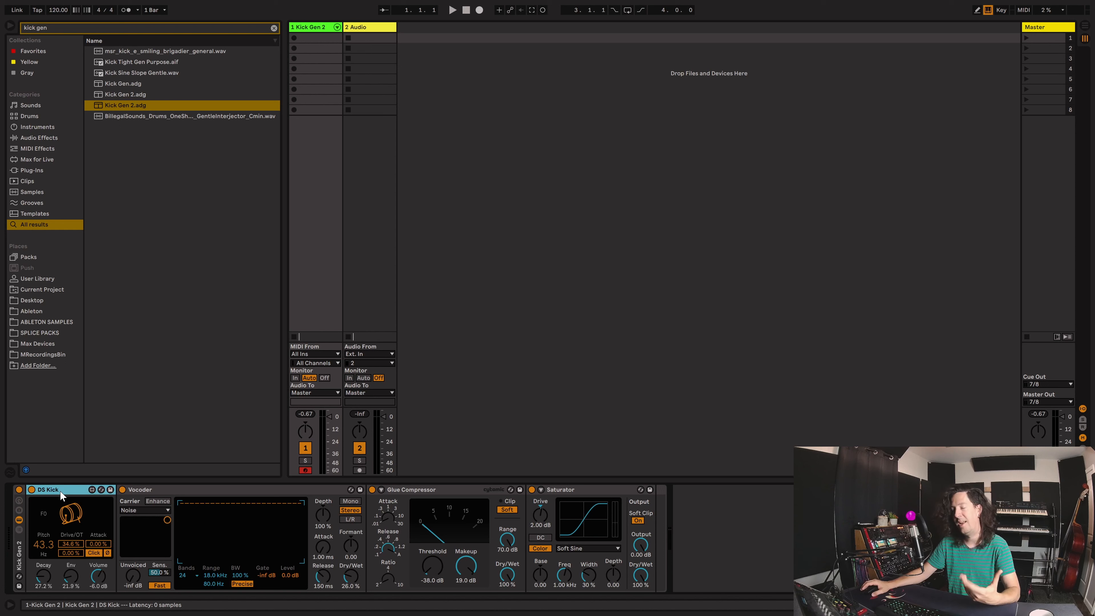
click(631, 318)
key(a)
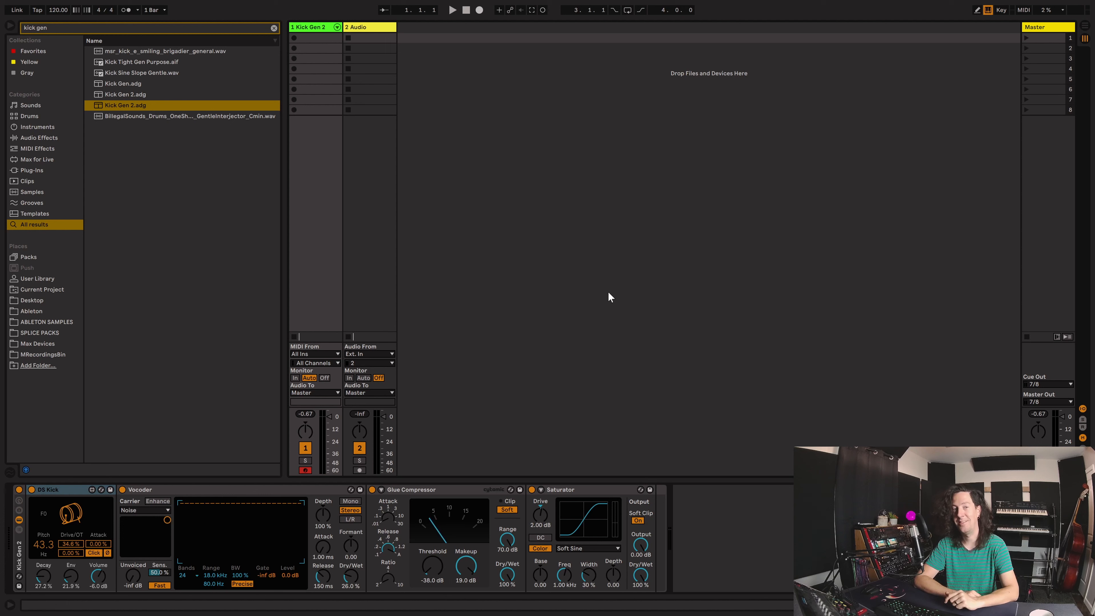
click(22, 565)
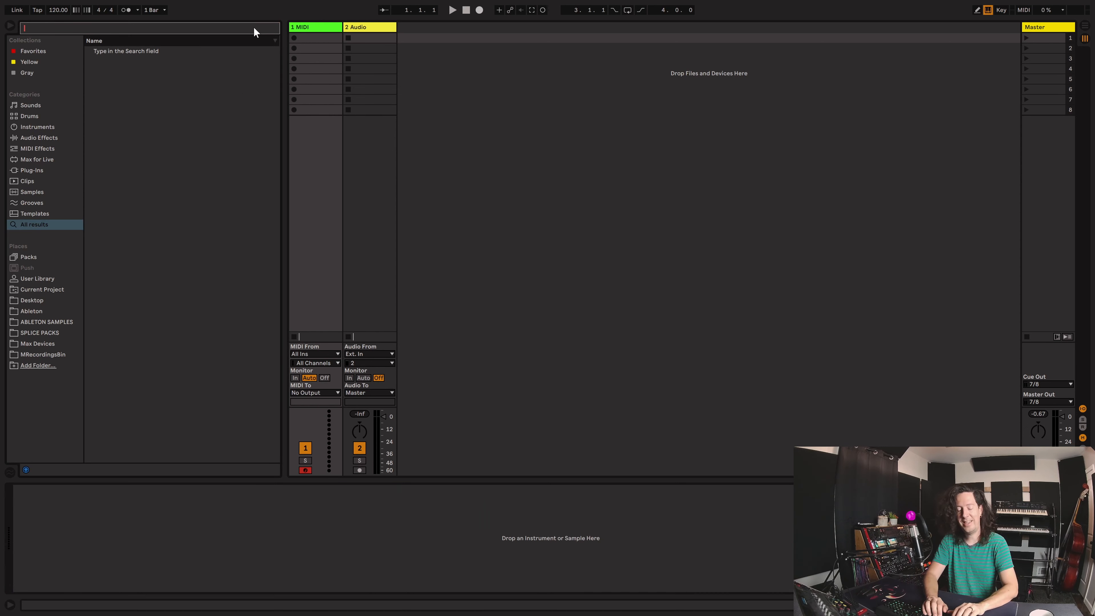
Find DS Kick in the browser, load it on the MIDI track, and add a Vocoder after it
text(ds kick)
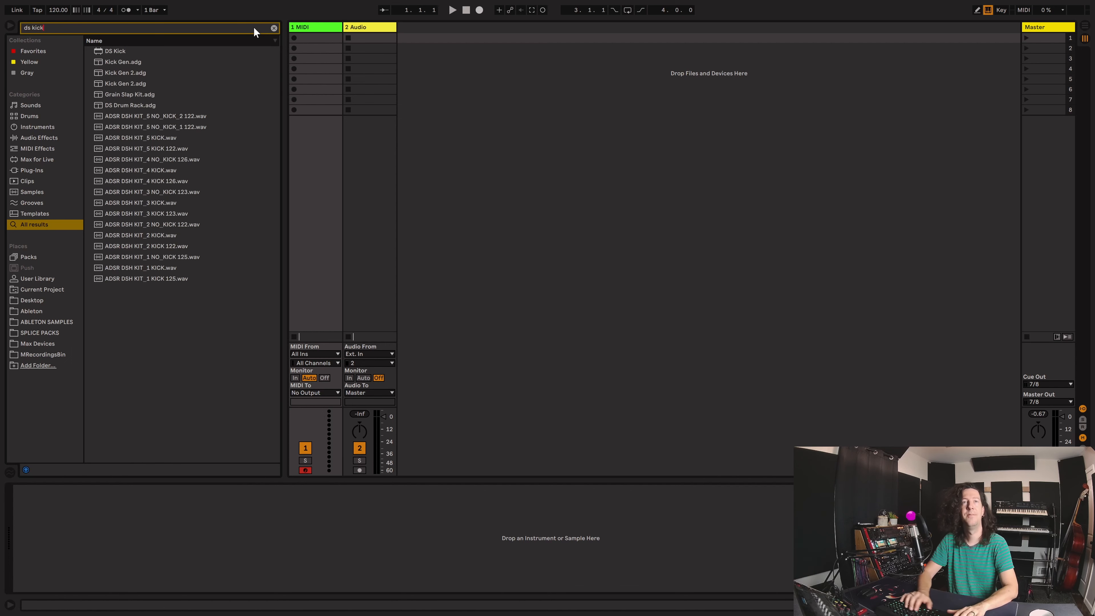
key(Down)
key(Return)
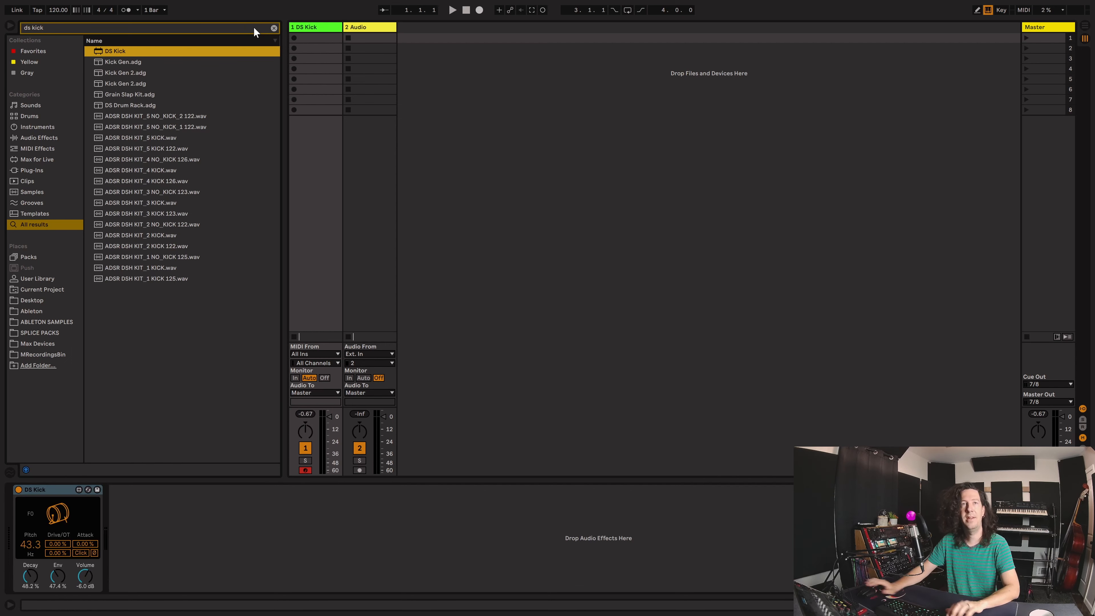
key(ctrl+f)
text(vocoder)
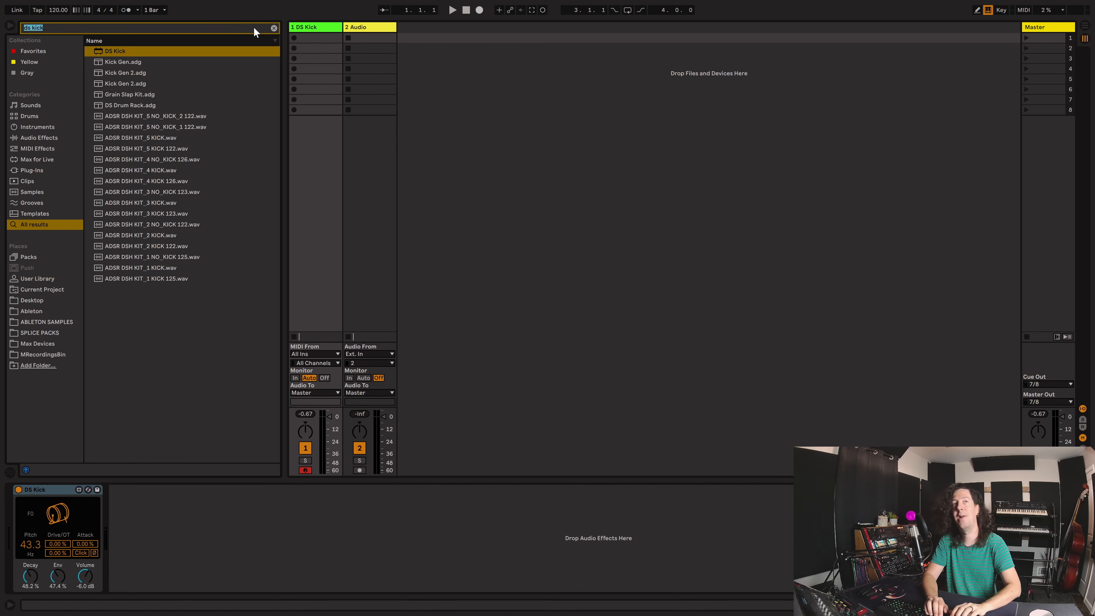
key(Down)
key(Return)
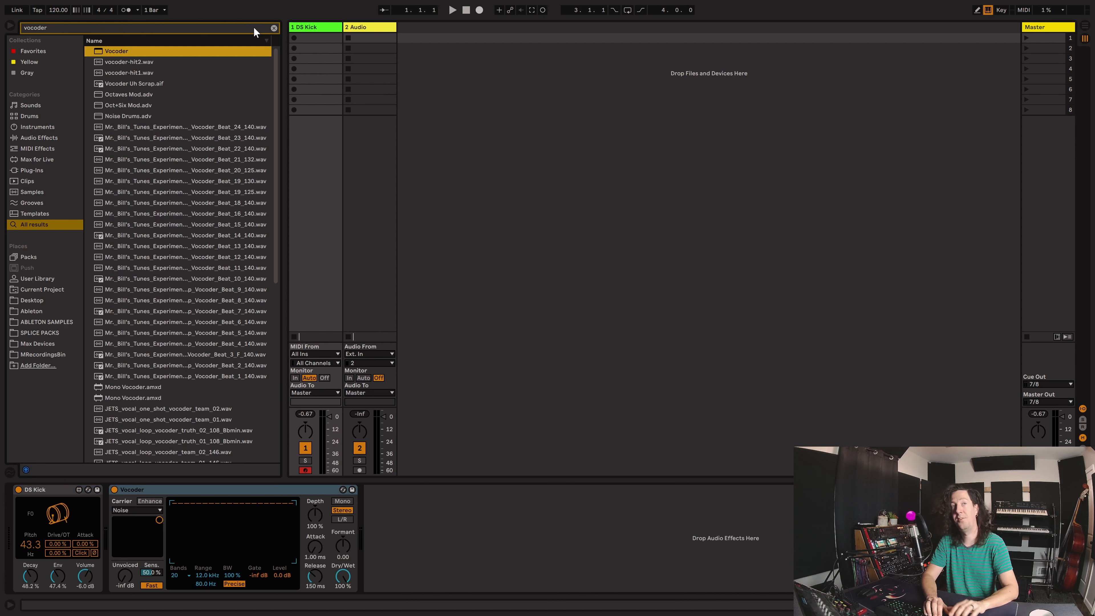
Find Glue Compressor and Saturator in the browser and add them after the Vocoder
key(ctrl+f)
text(g)
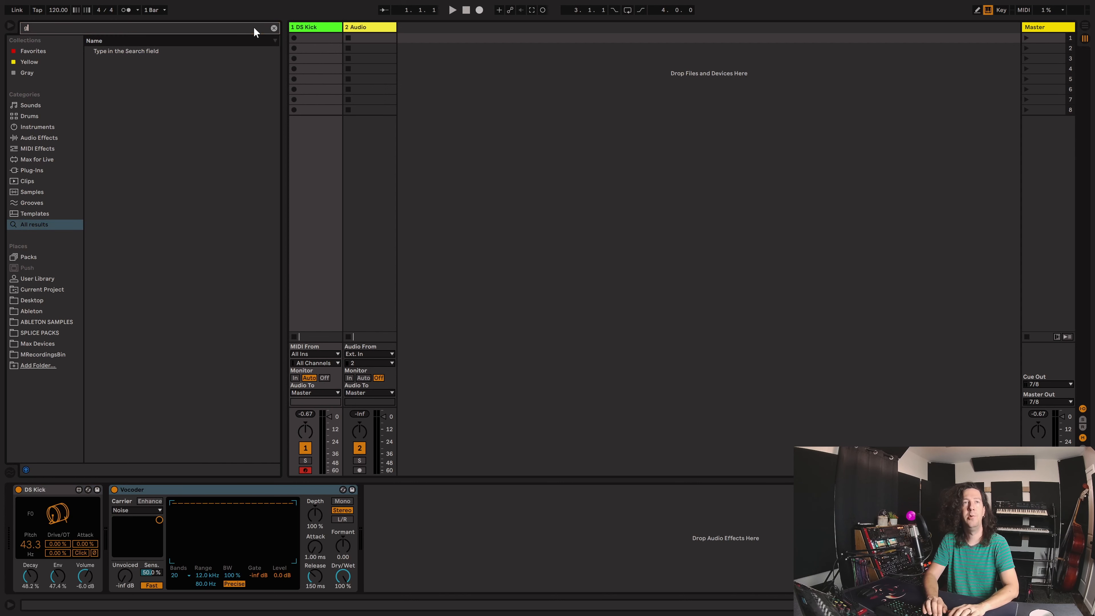
text(lue comp)
key(Down)
key(Return)
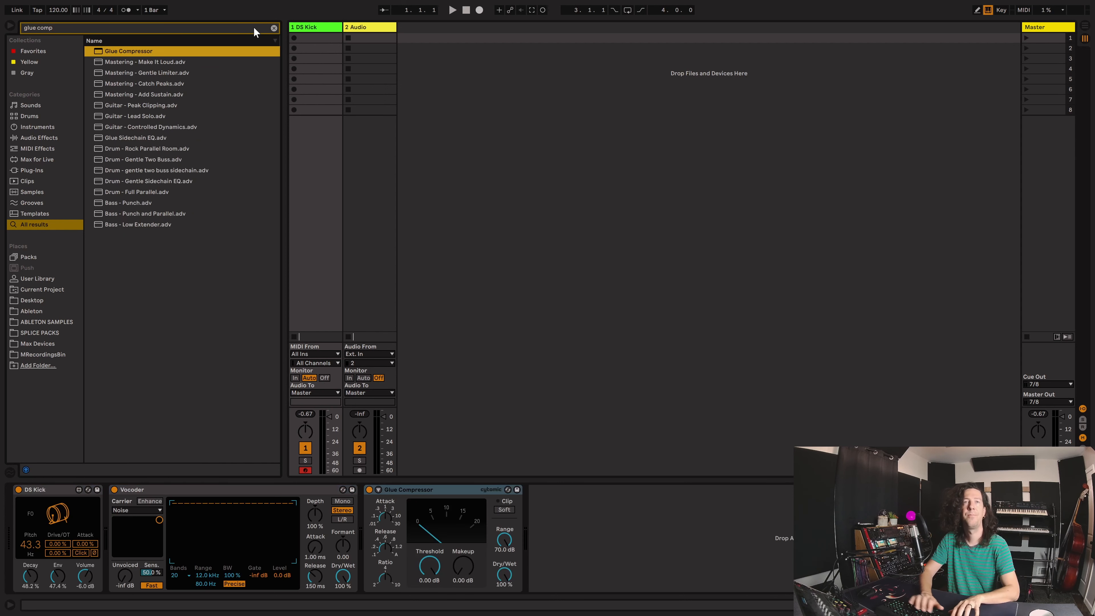
key(ctrl+f)
text(satura)
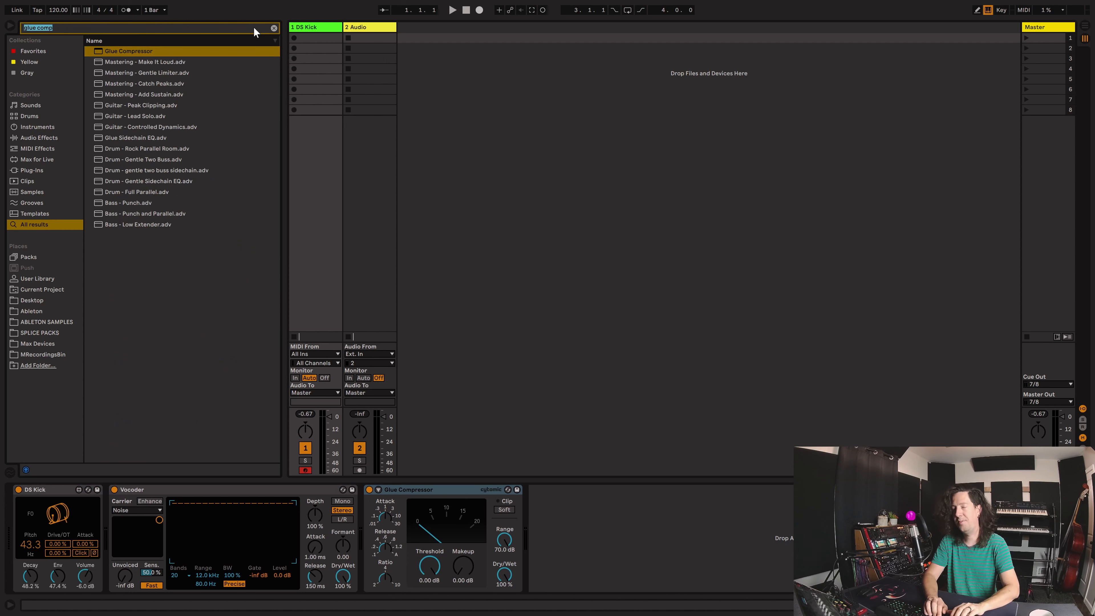
key(Down)
key(Return)
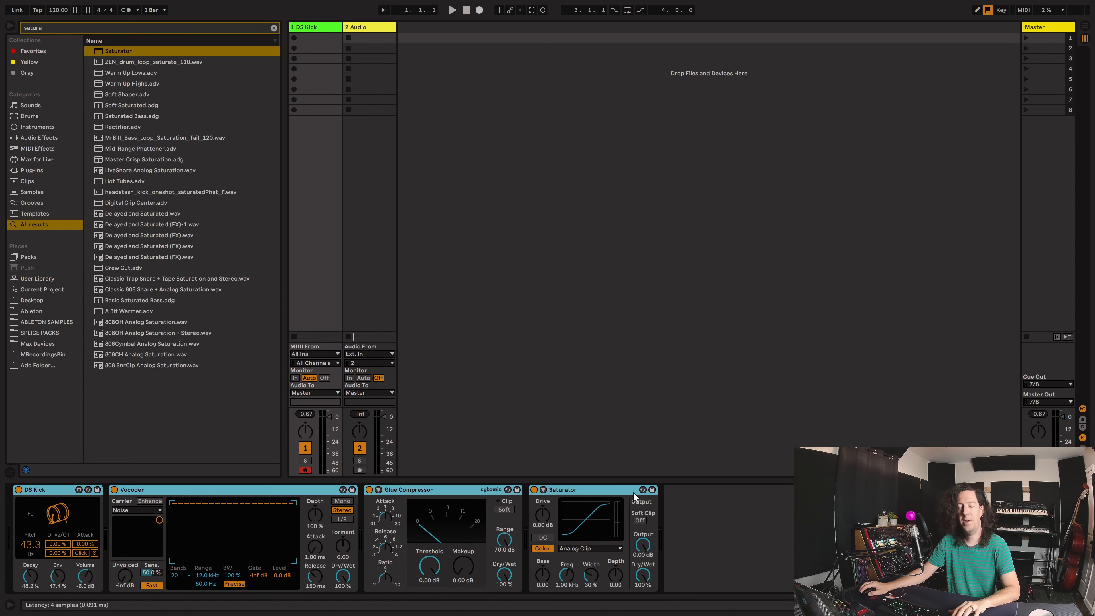
Group DS Kick, Vocoder, Glue Compressor and Saturator into an Instrument Rack
key(ctrl+g)
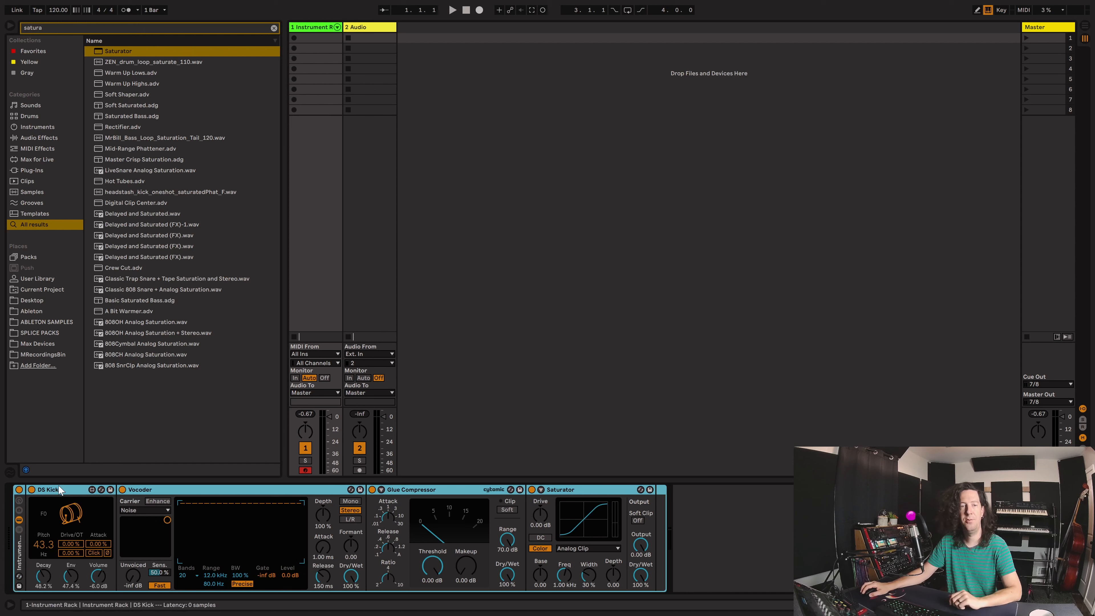
click(78, 489)
click(741, 534)
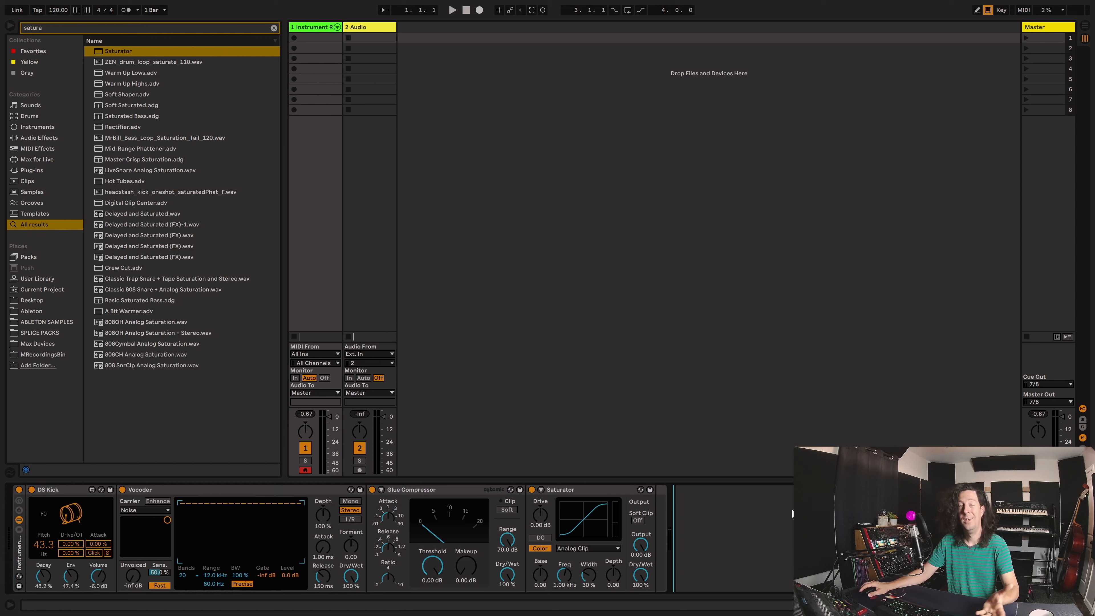
Bypass the Saturator, Glue Compressor and Vocoder so only DS Kick is active
click(532, 490)
click(372, 489)
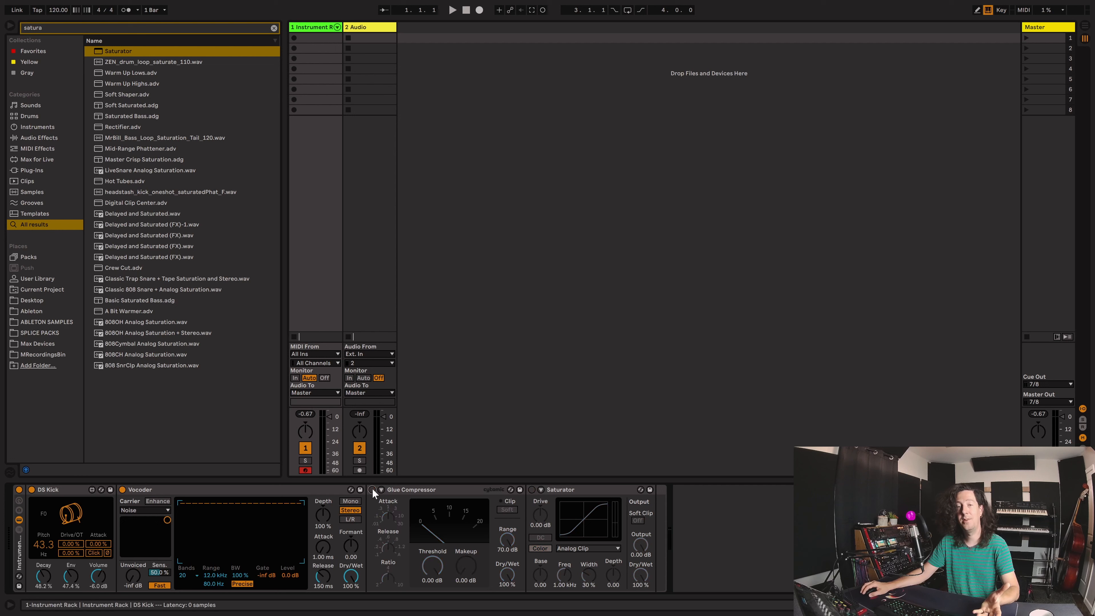
click(122, 489)
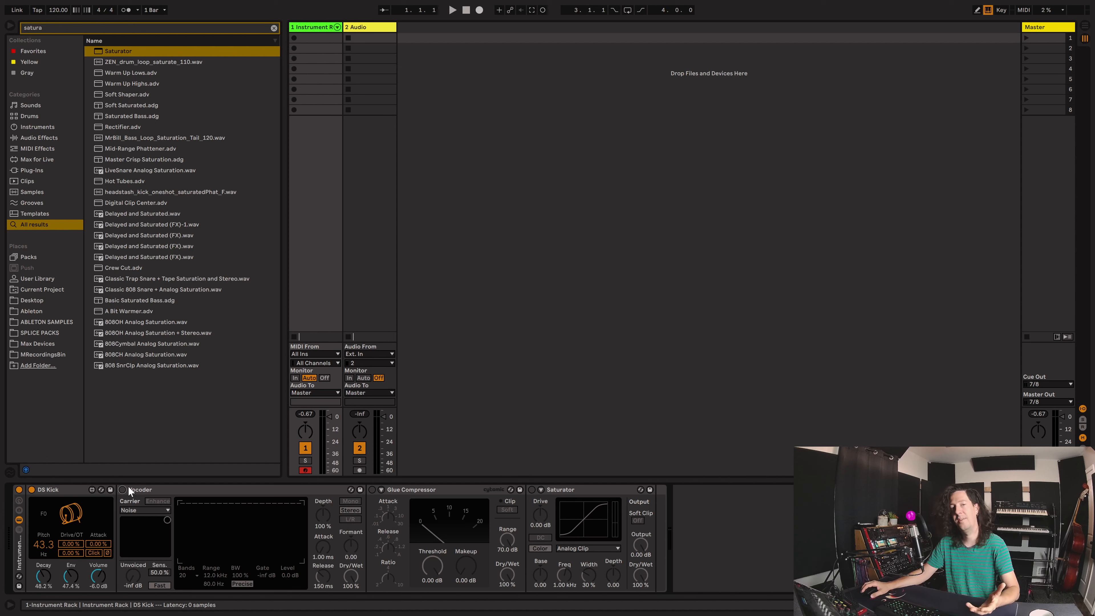
Set DS Kick's drive to 25% and its envelope amount to about 29%, auditioning higher envelope values on the way
click(74, 543)
text(25)
key(Return)
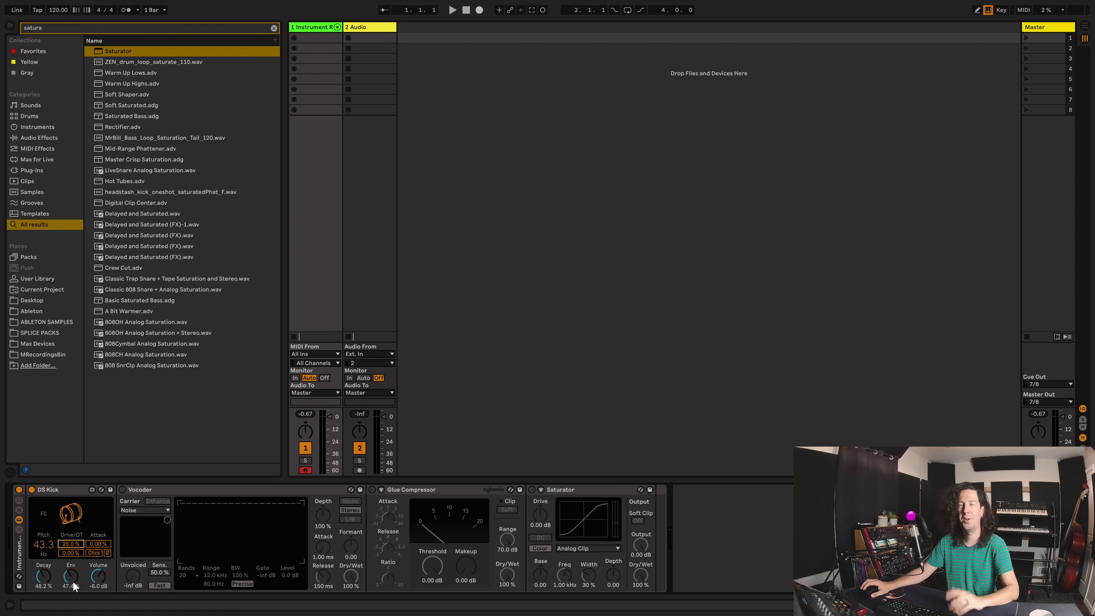
drag(71, 580, 72, 540)
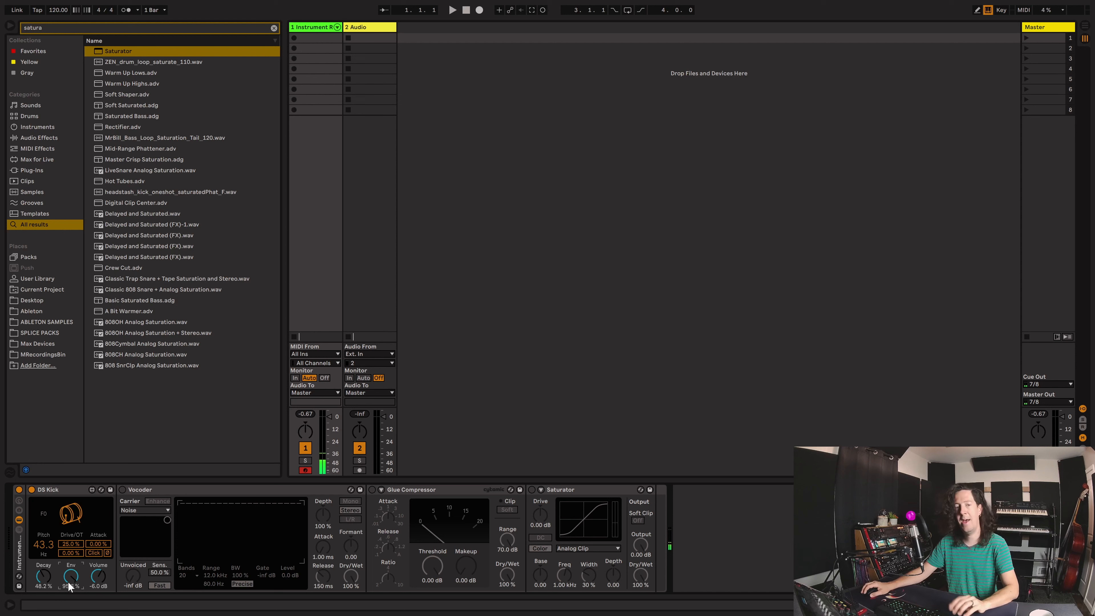
mouse_move(68, 581)
mouse_down()
mouse_move(69, 614)
mouse_move(71, 589)
mouse_up()
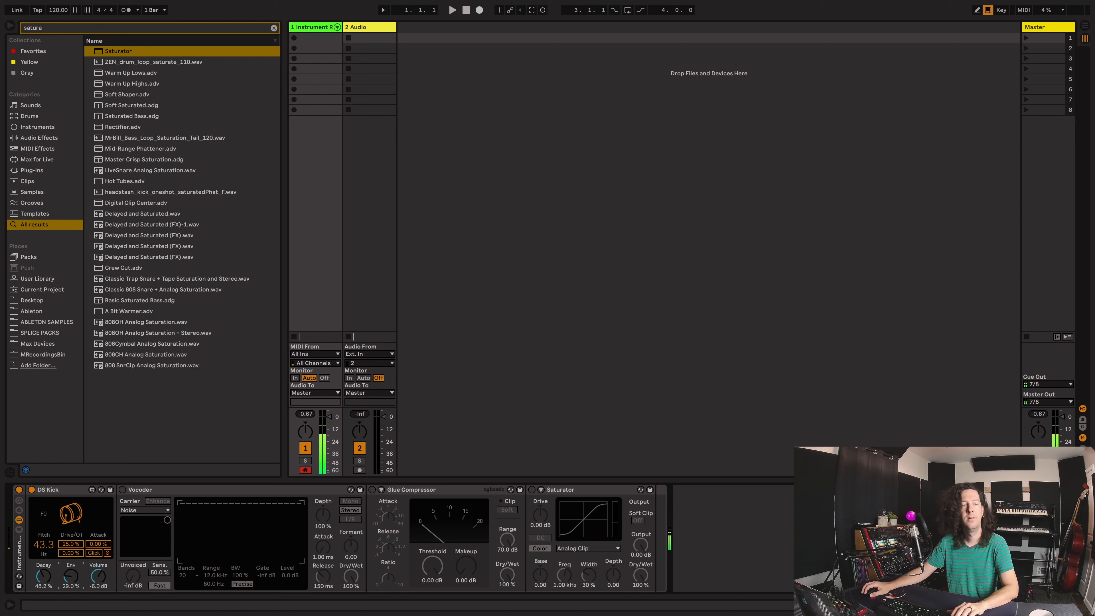
drag(71, 577, 73, 580)
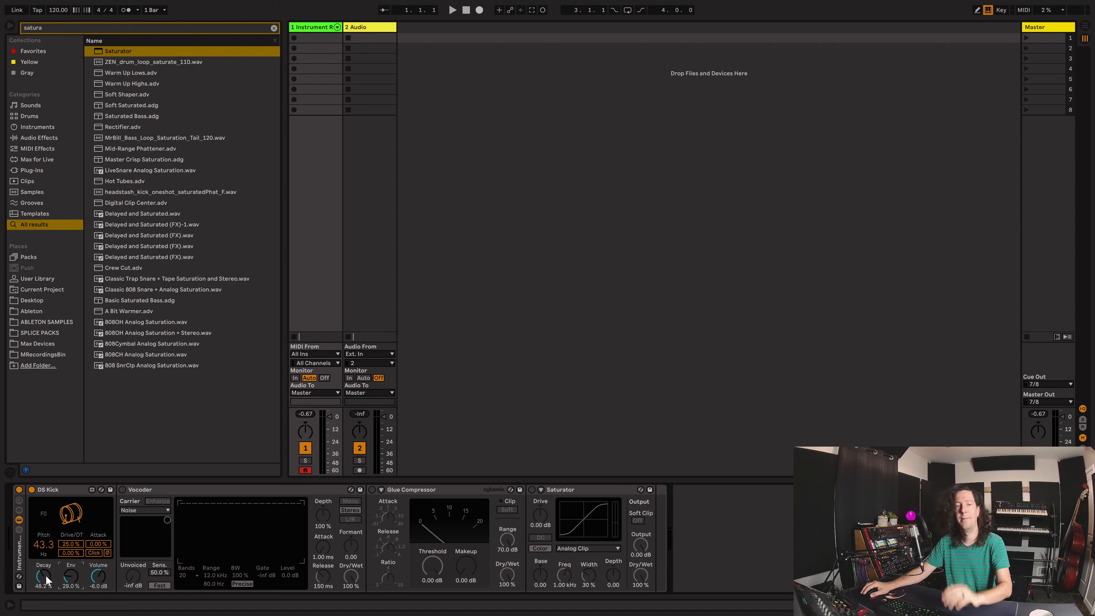
Shorten DS Kick's decay to about 29.8% and turn on its Click and phase options
drag(46, 579, 47, 591)
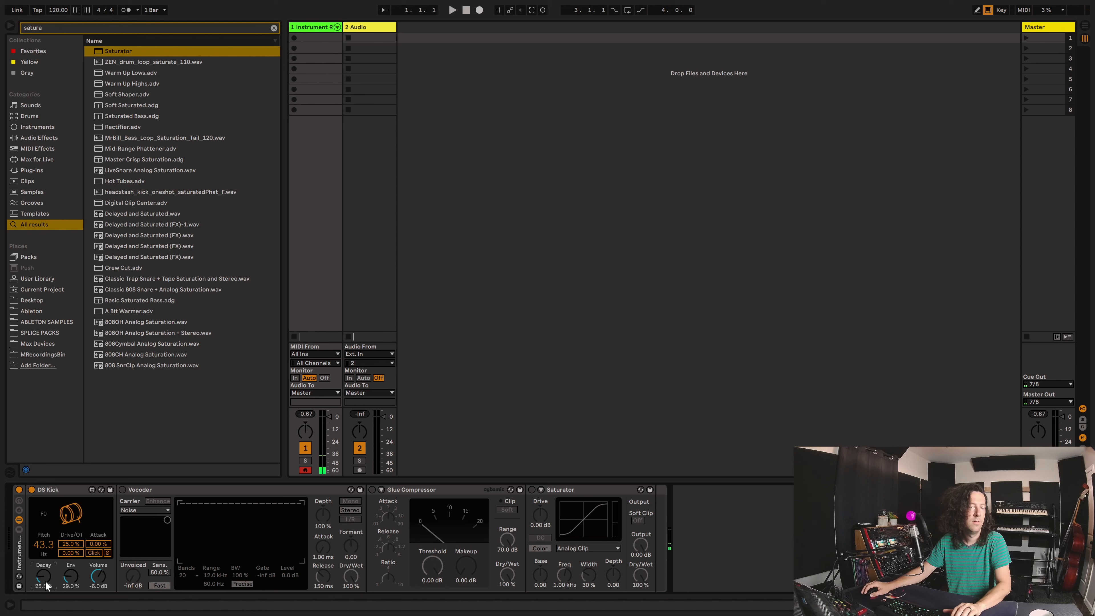
drag(41, 578, 42, 580)
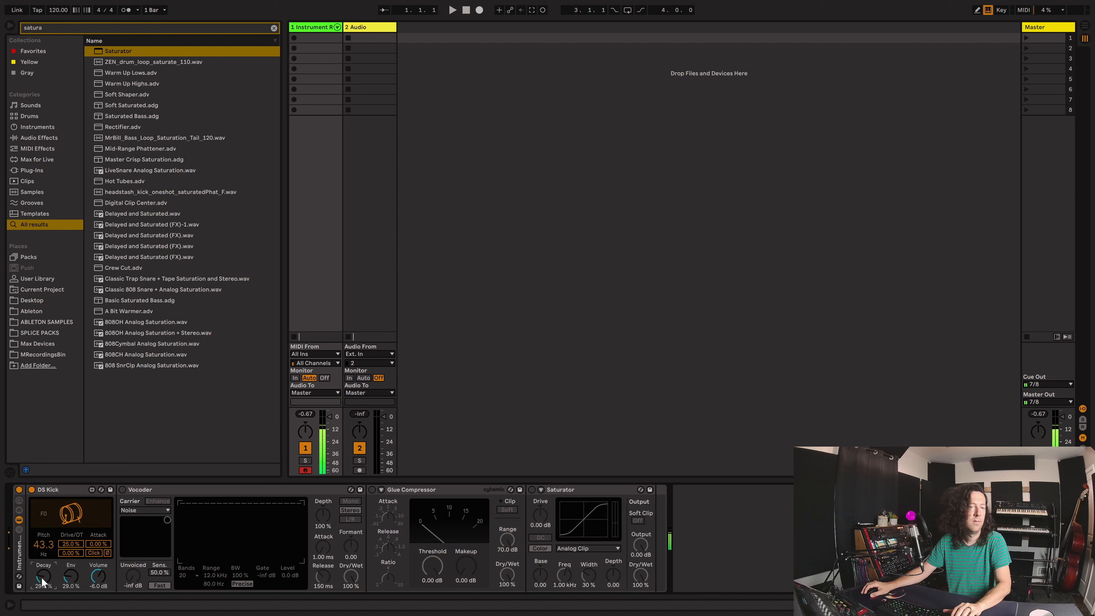
click(95, 553)
click(107, 553)
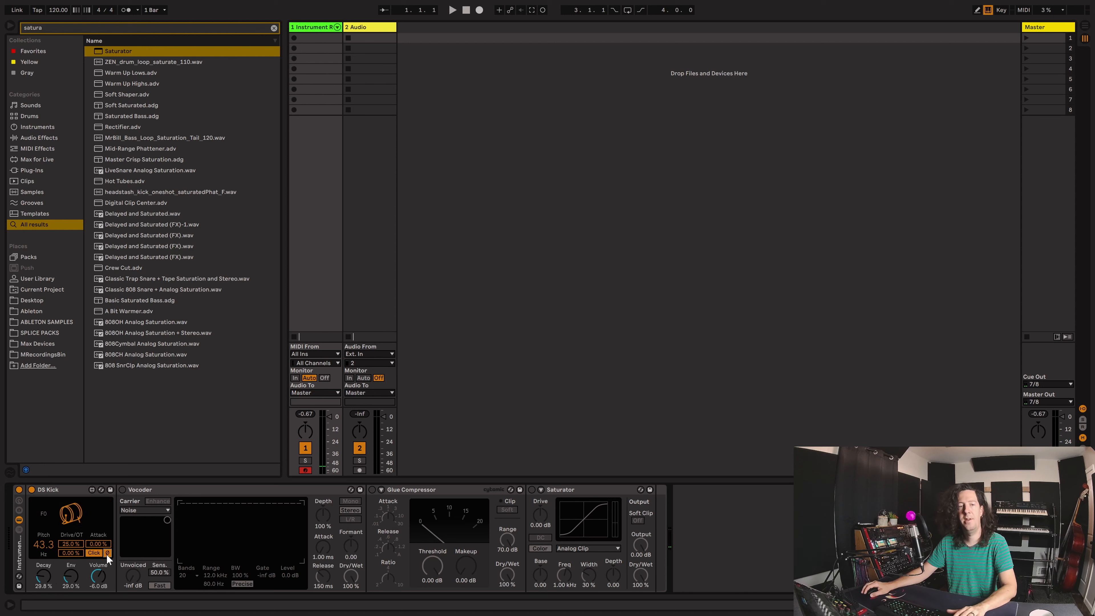
Reactivate the Vocoder and set it to 24 bands, an upper range of 18.0 kHz and 10% dry/wet
click(156, 489)
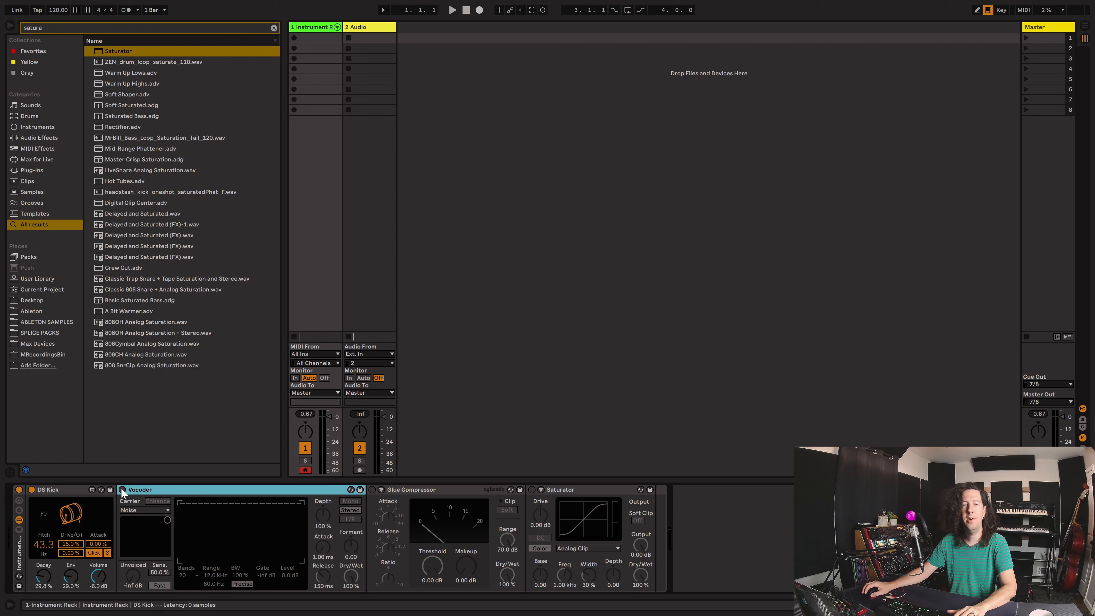
click(122, 489)
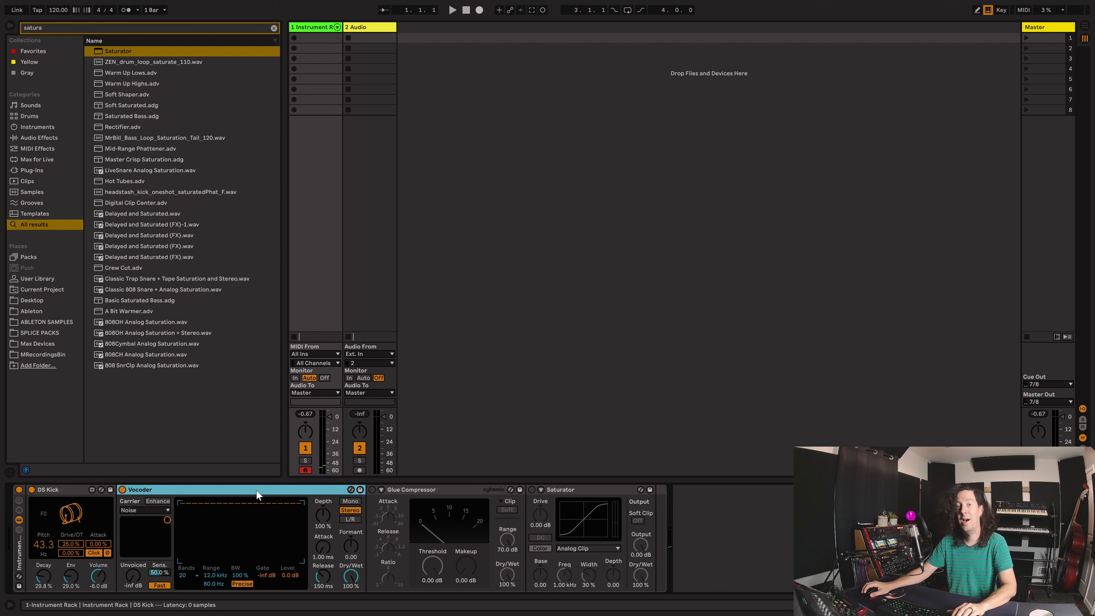
click(349, 575)
drag(349, 576, 351, 562)
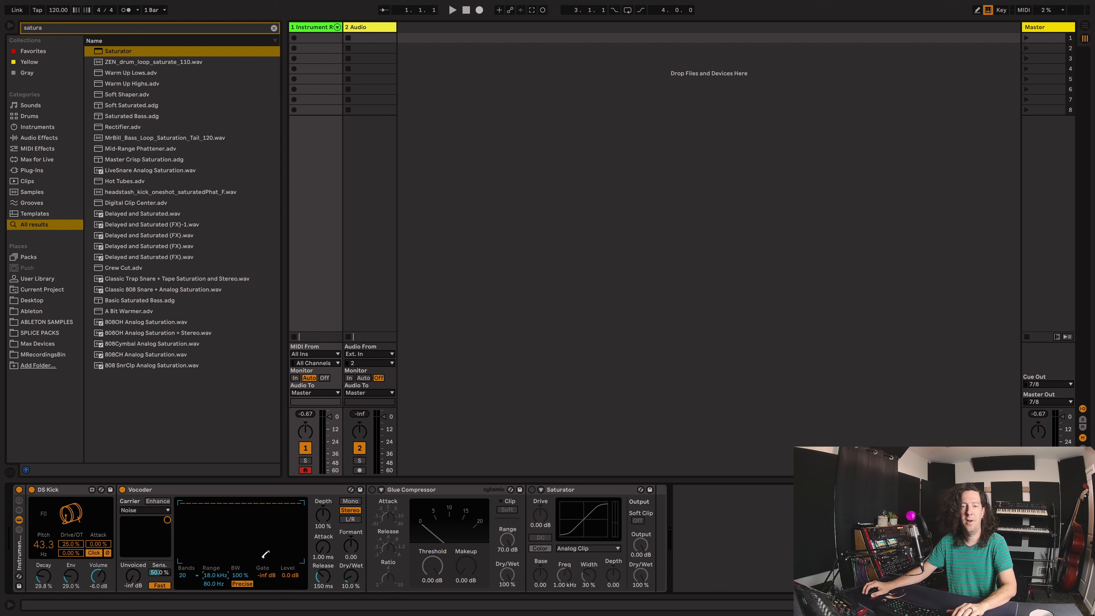
click(189, 575)
click(189, 534)
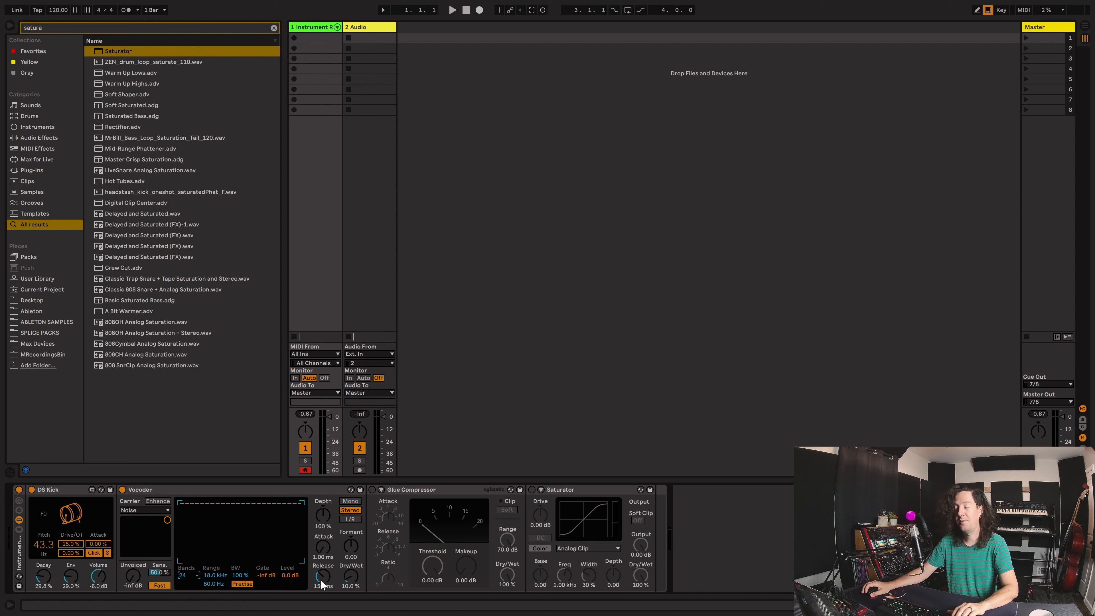
Try shorter Vocoder release times, return the release to 150 ms, and set dry/wet to 25%
drag(321, 579, 320, 540)
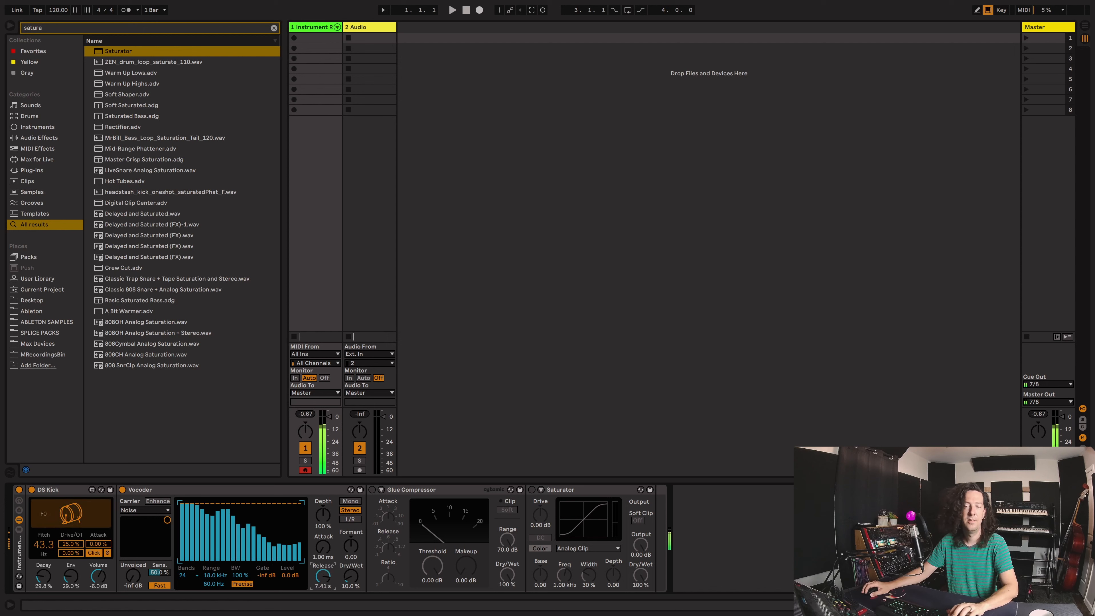
text(1)
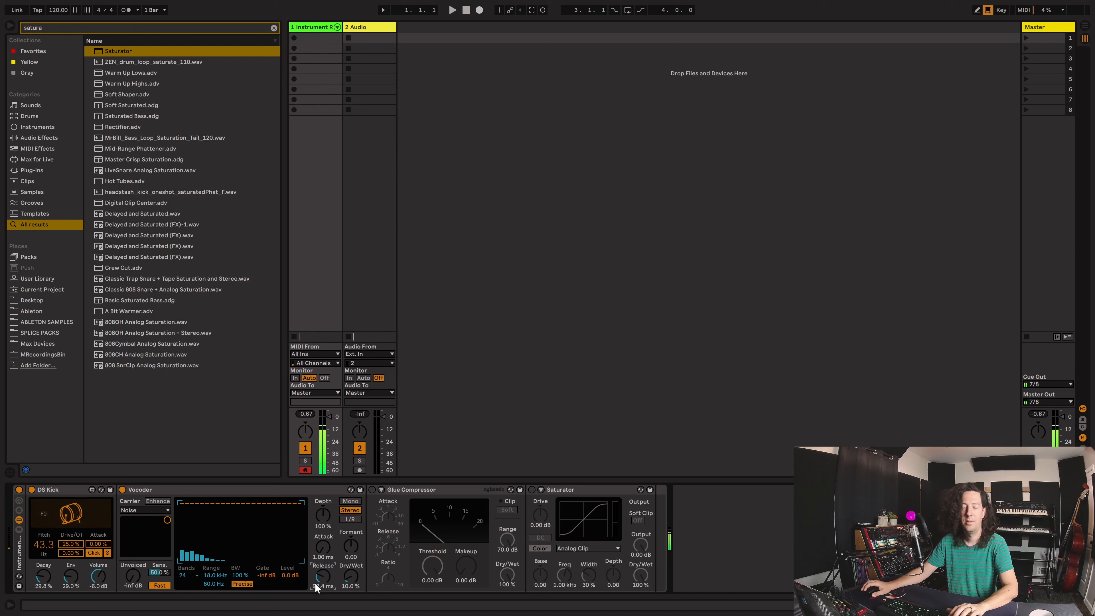
text(50)
key(Return)
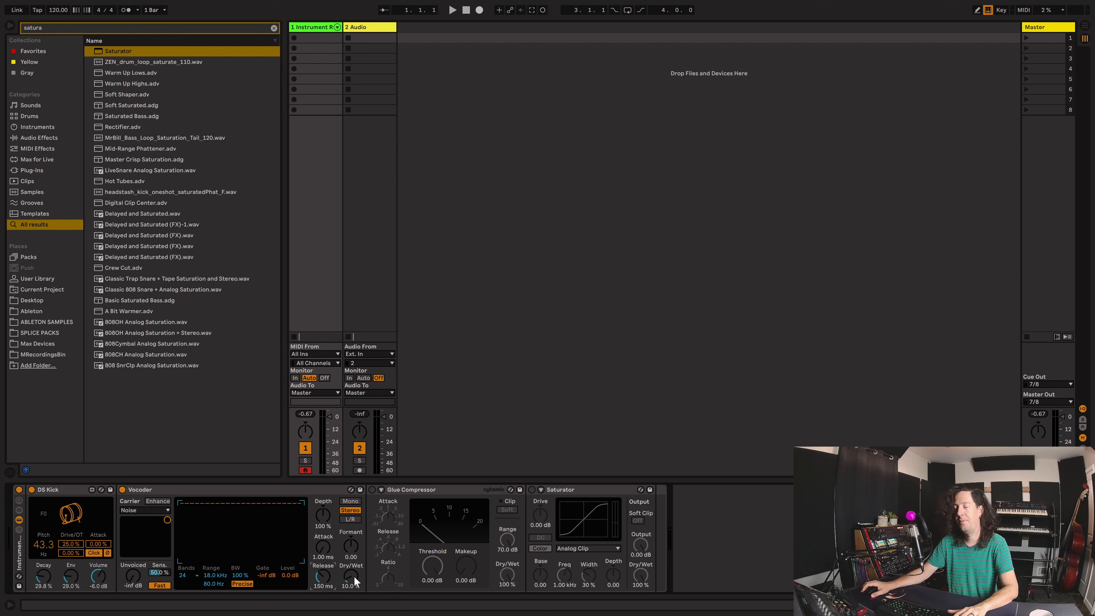
mouse_move(352, 574)
mouse_down()
mouse_move(353, 563)
mouse_move(350, 573)
mouse_up()
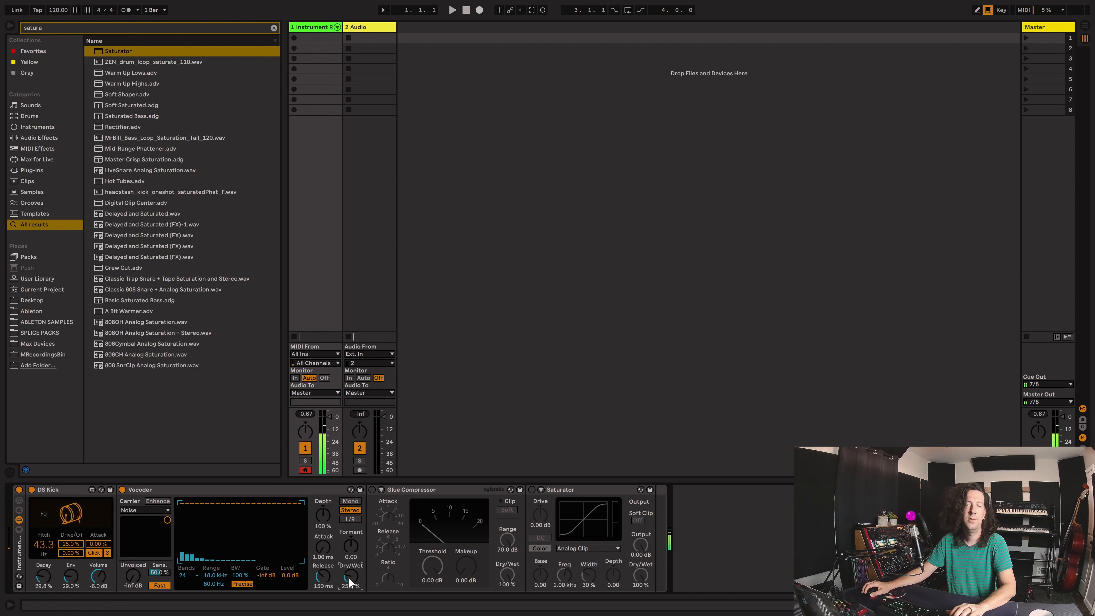
Reactivate the Glue Compressor, shorten its attack, adjust its ratio and lower its threshold to -40 dB
click(402, 488)
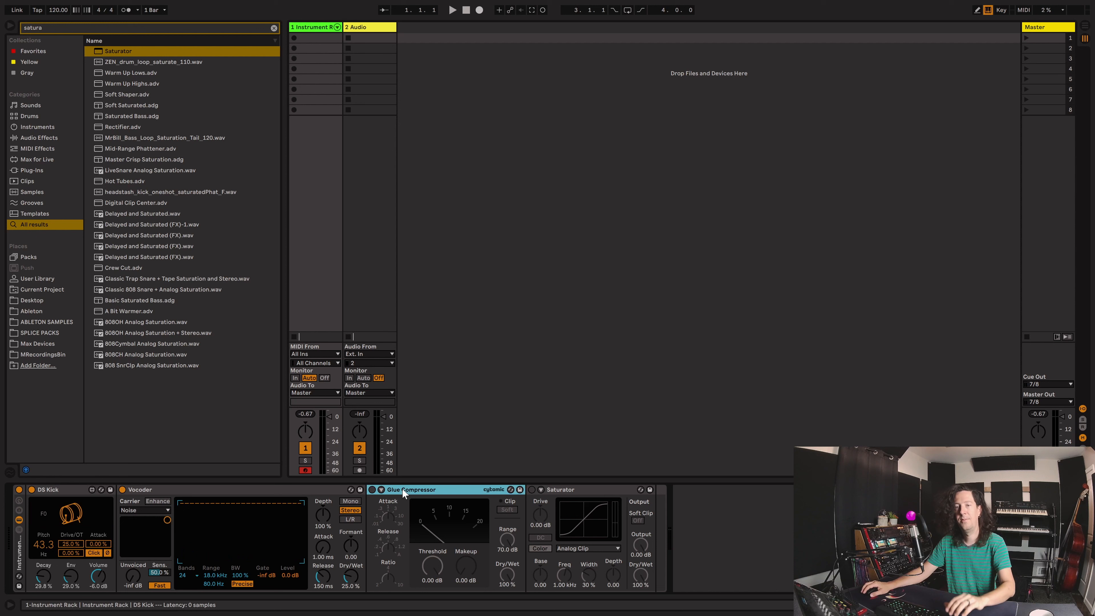
click(371, 488)
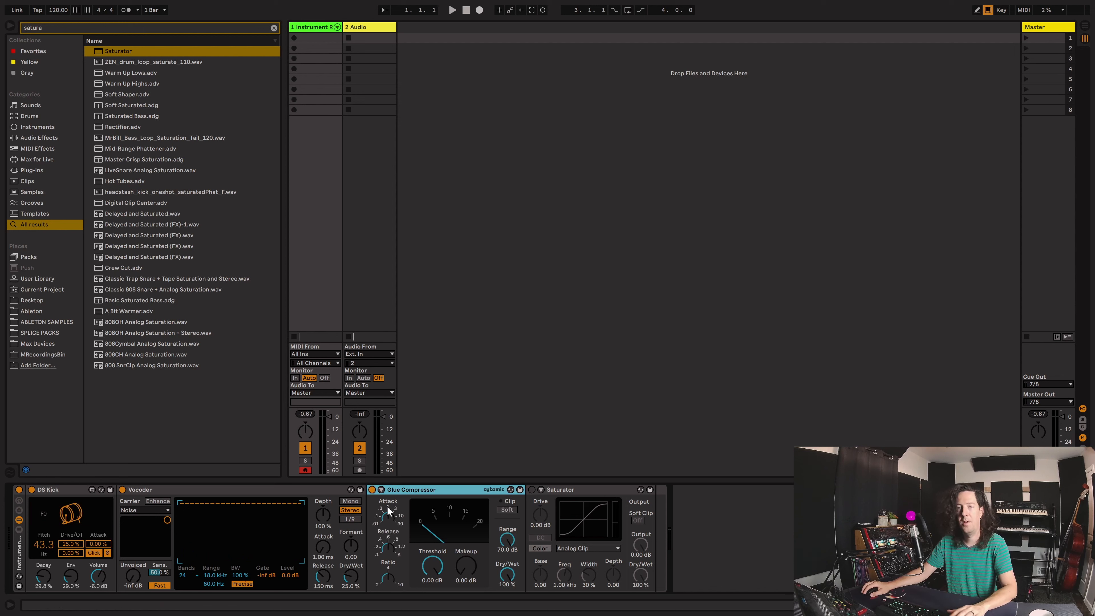
mouse_move(388, 517)
mouse_down()
mouse_move(388, 539)
mouse_move(389, 524)
mouse_up()
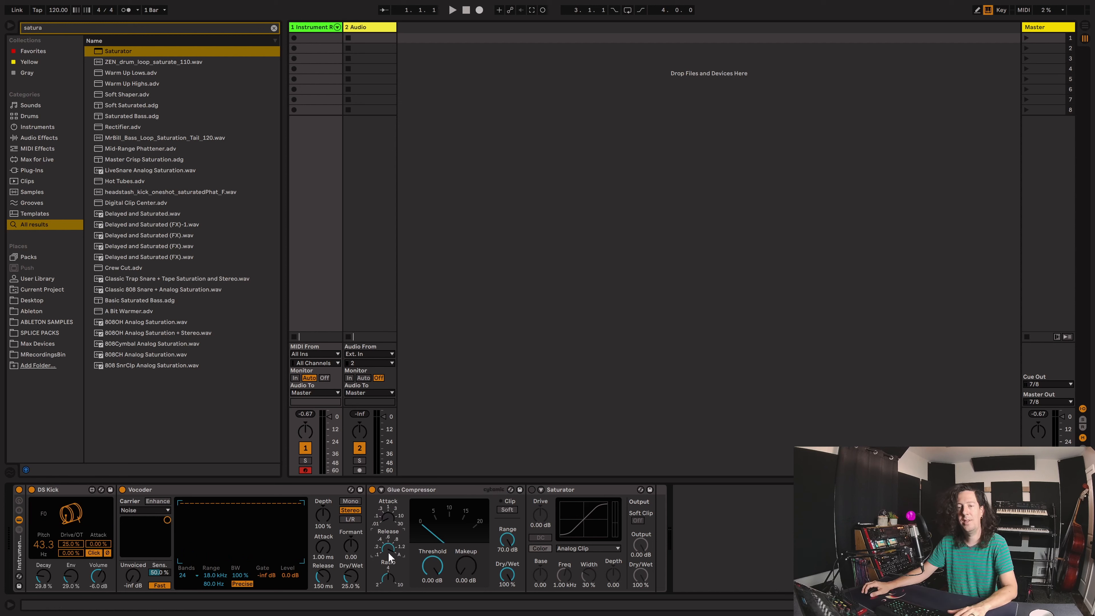
drag(387, 585, 386, 580)
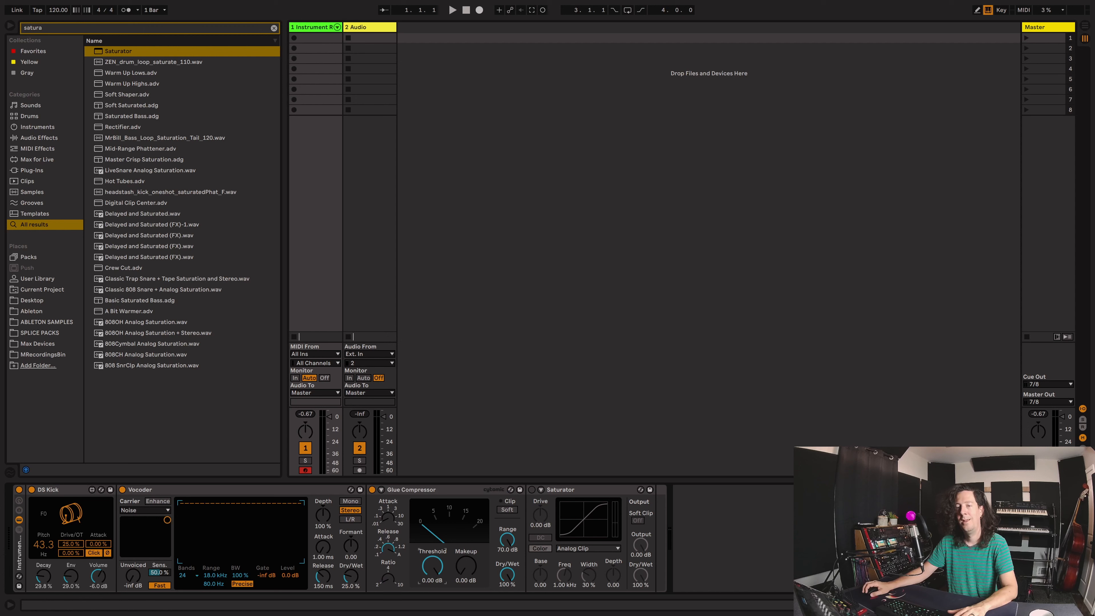
drag(430, 566, 430, 595)
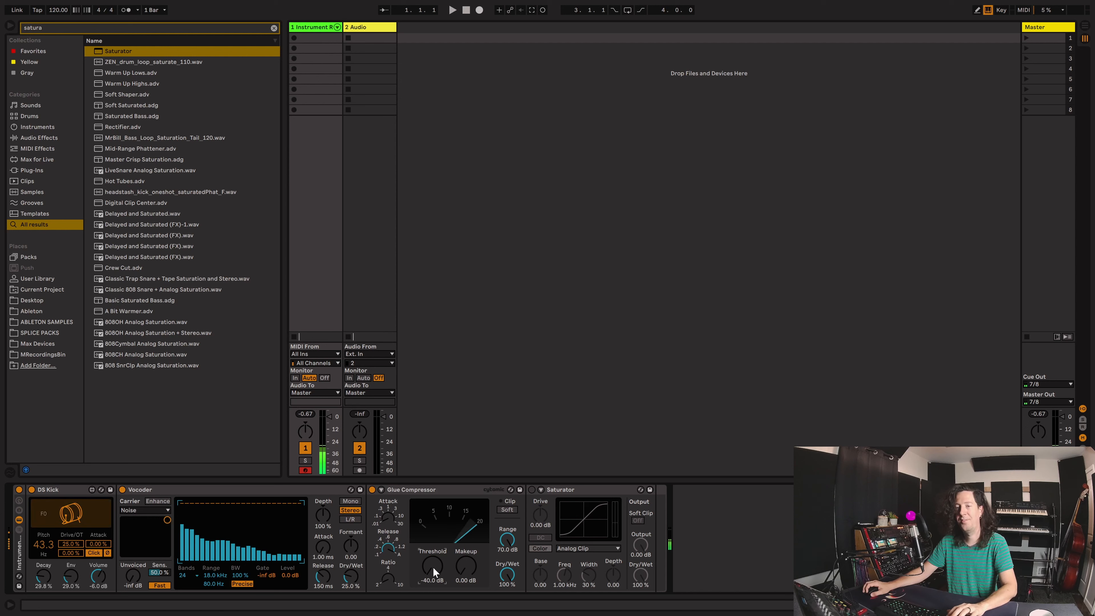
Set the Glue Compressor's threshold to -38 dB and makeup gain to 20 dB, and turn on its Soft clip
drag(433, 567, 432, 563)
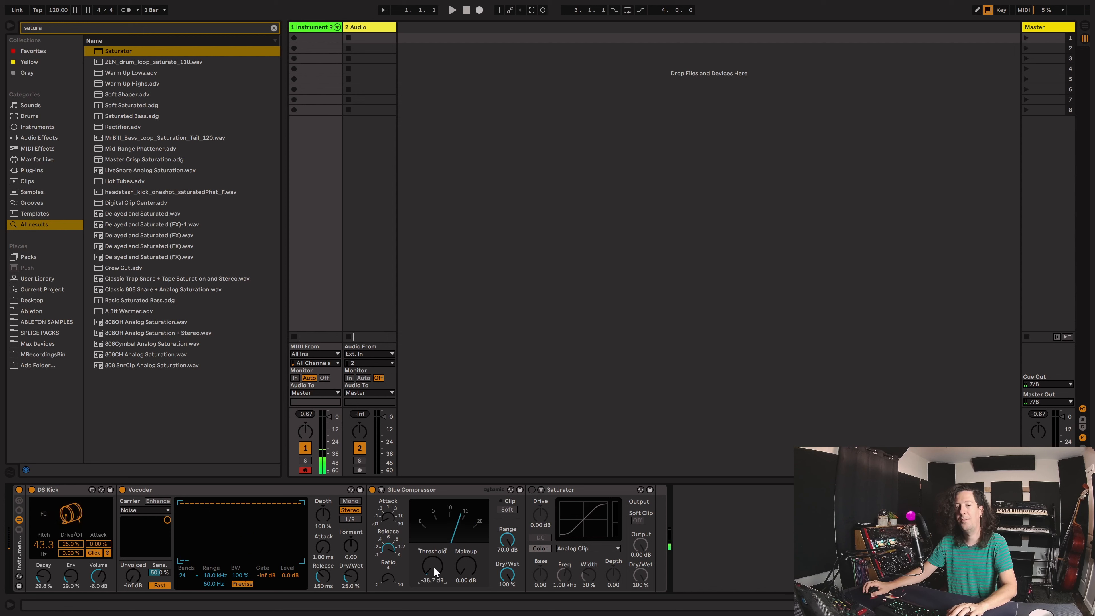
text(-38)
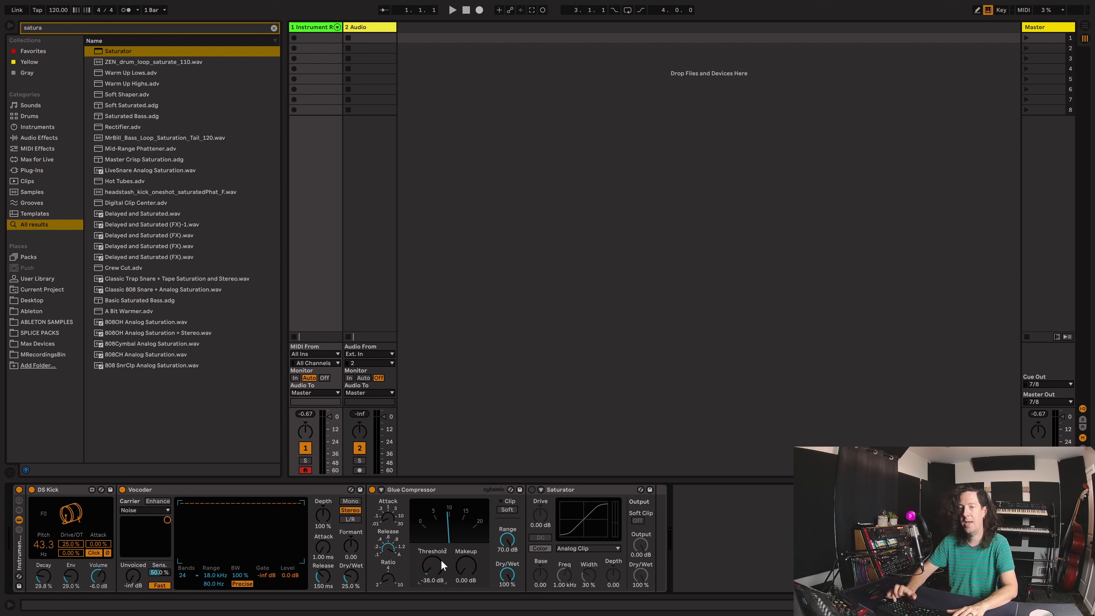
key(Return)
drag(466, 570, 466, 527)
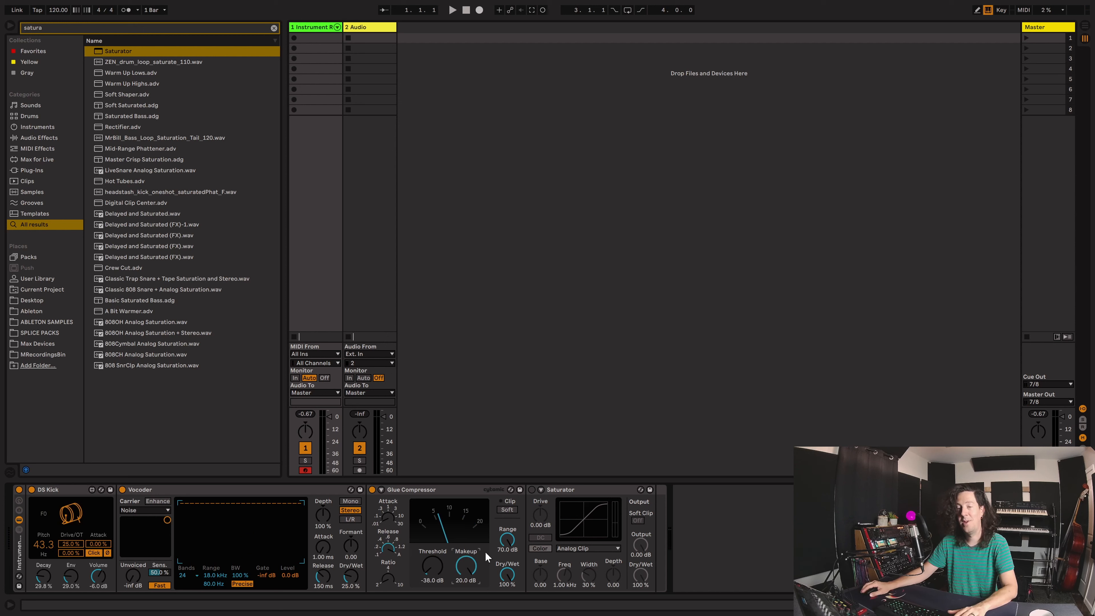
click(507, 509)
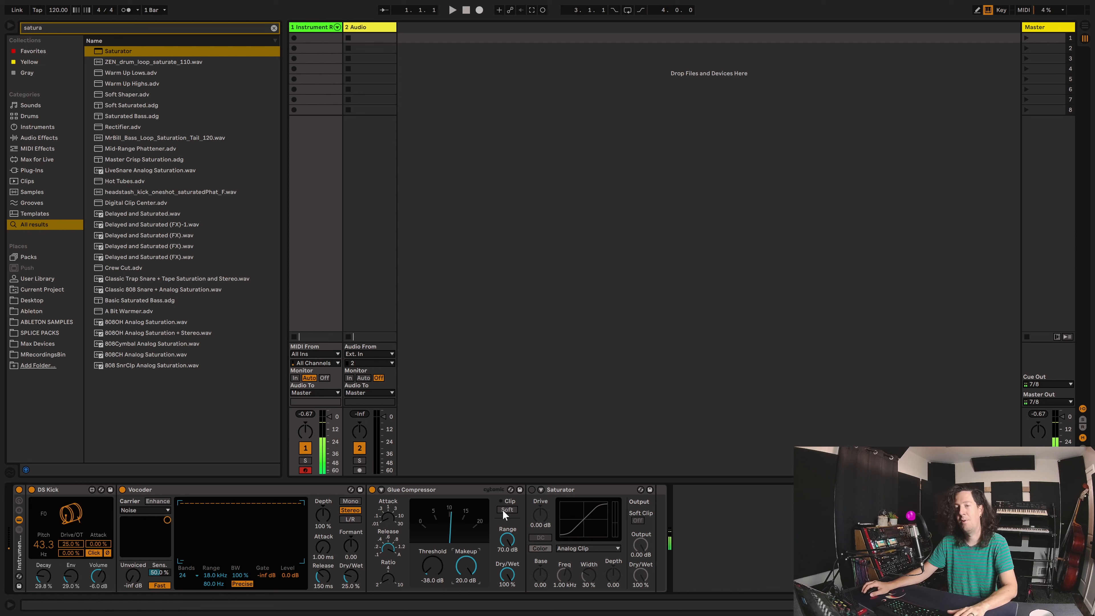
click(469, 494)
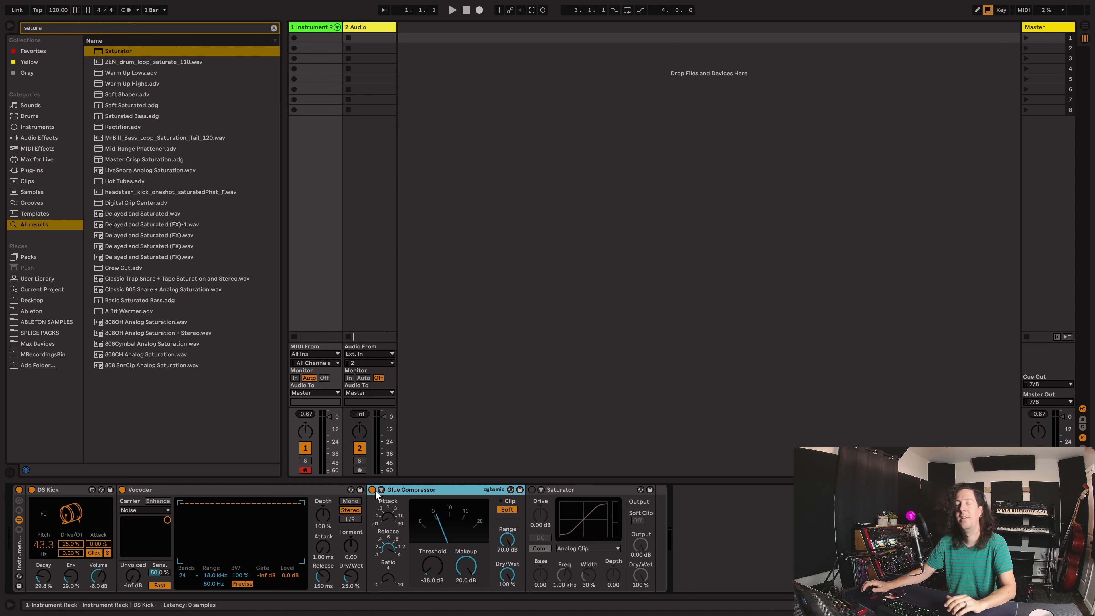
Reactivate the Saturator with 2 dB of drive, the Soft Sine curve and Soft Clip turned on
click(602, 491)
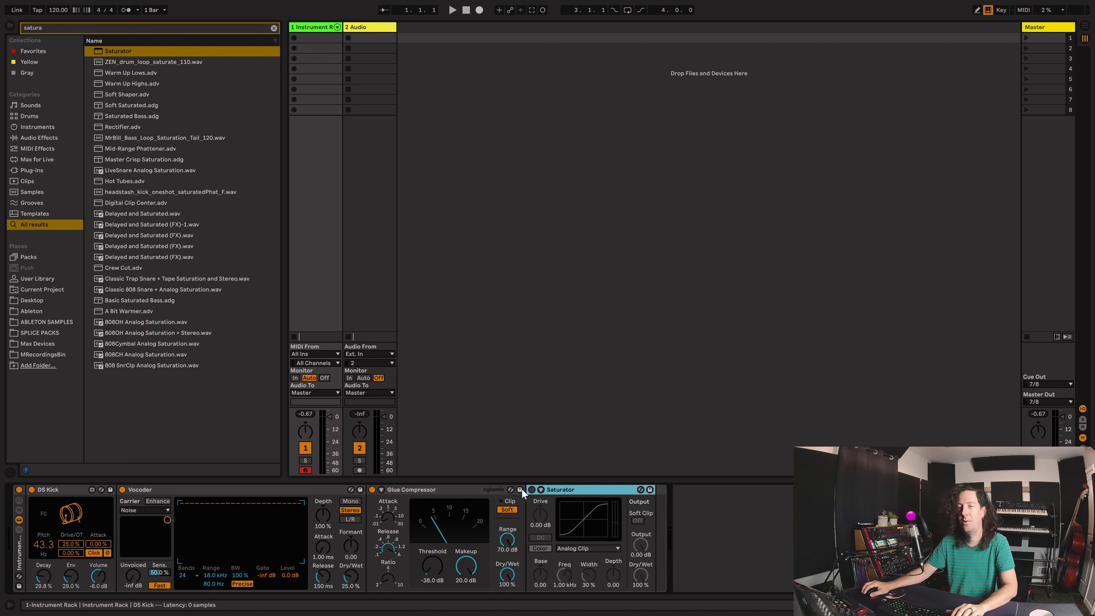
click(532, 489)
drag(542, 515, 538, 515)
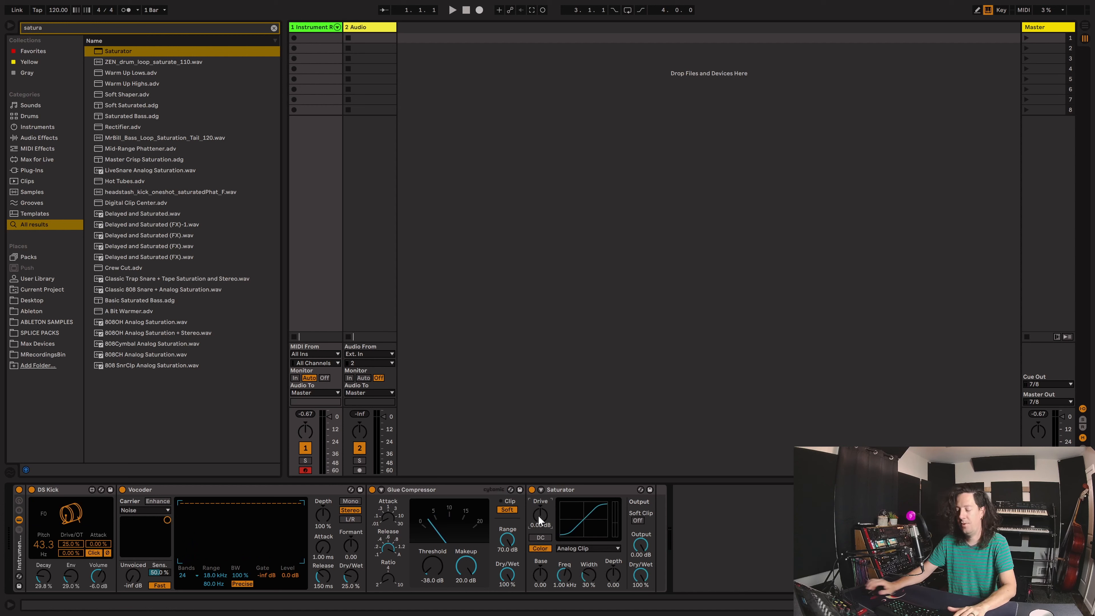
click(579, 546)
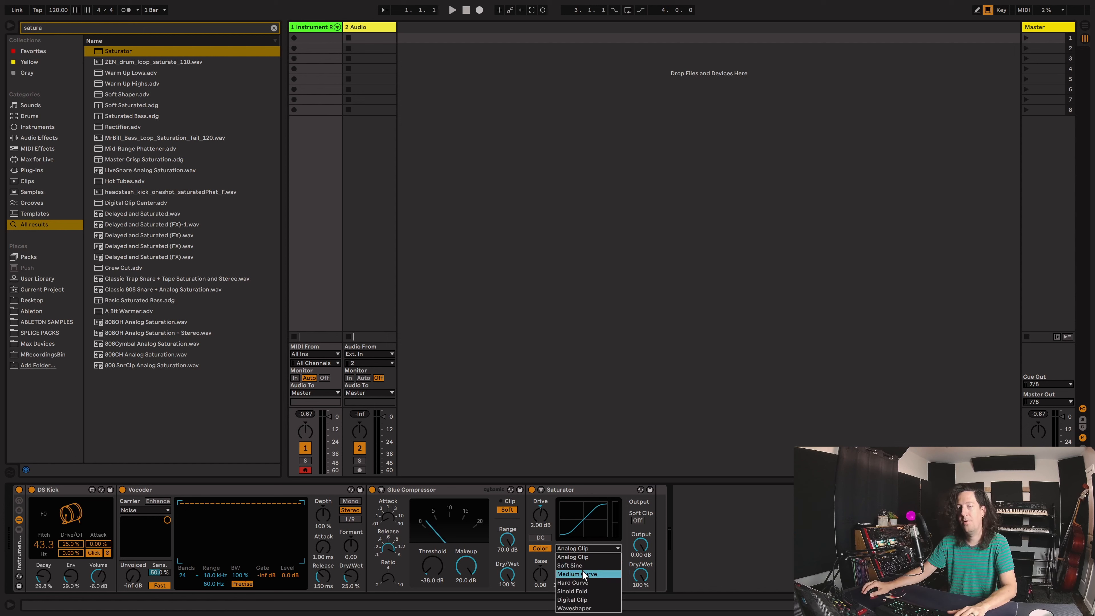
click(583, 568)
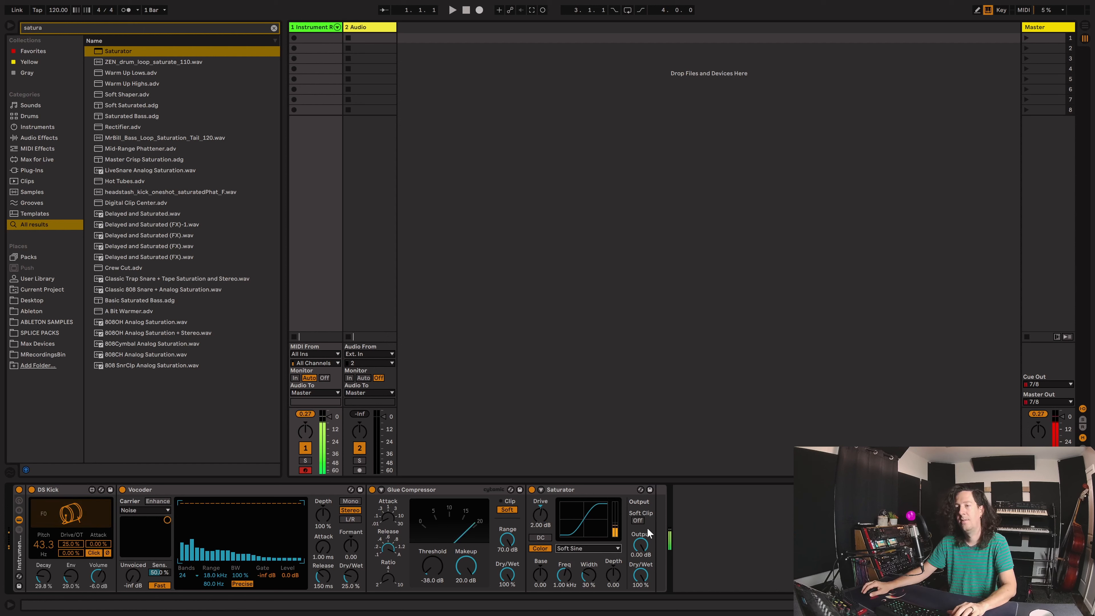
click(638, 520)
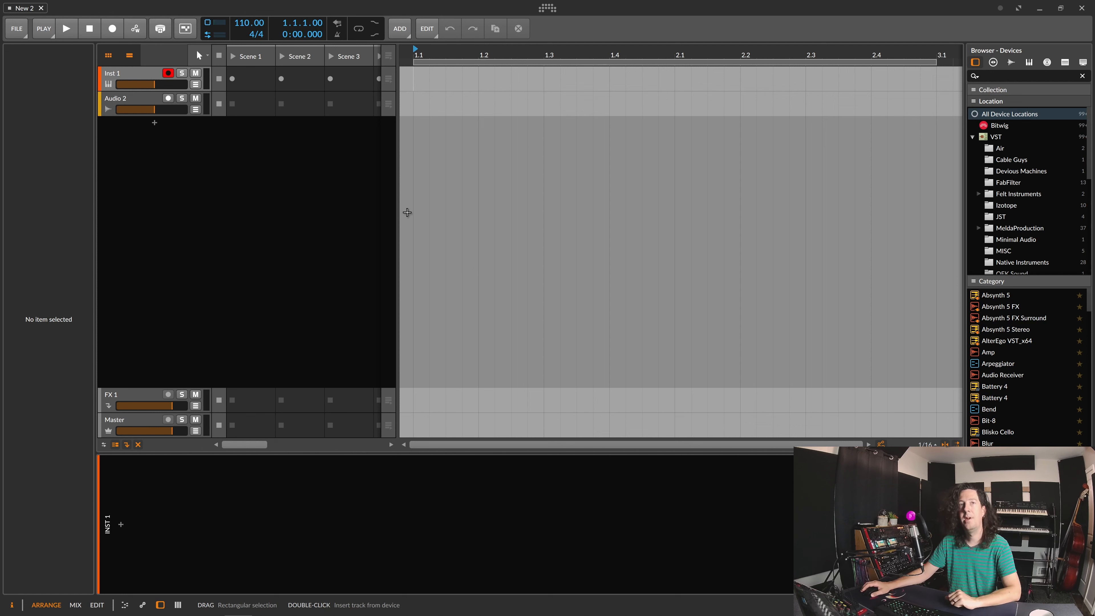
Search for E-Kick in Bitwig Studio and insert it on the Inst 1 track
click(116, 80)
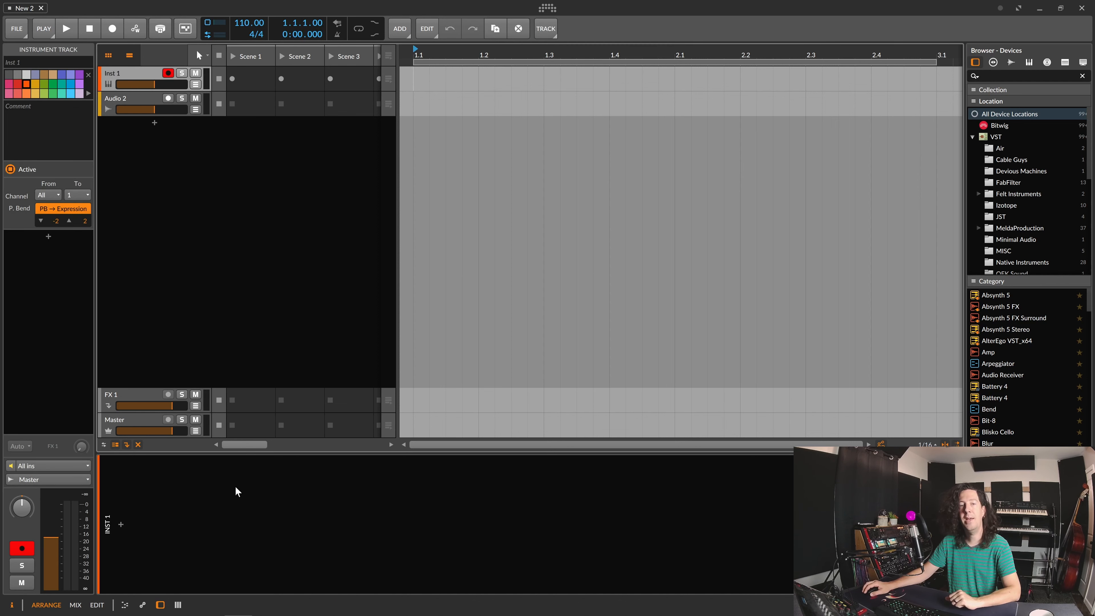
double_click(247, 523)
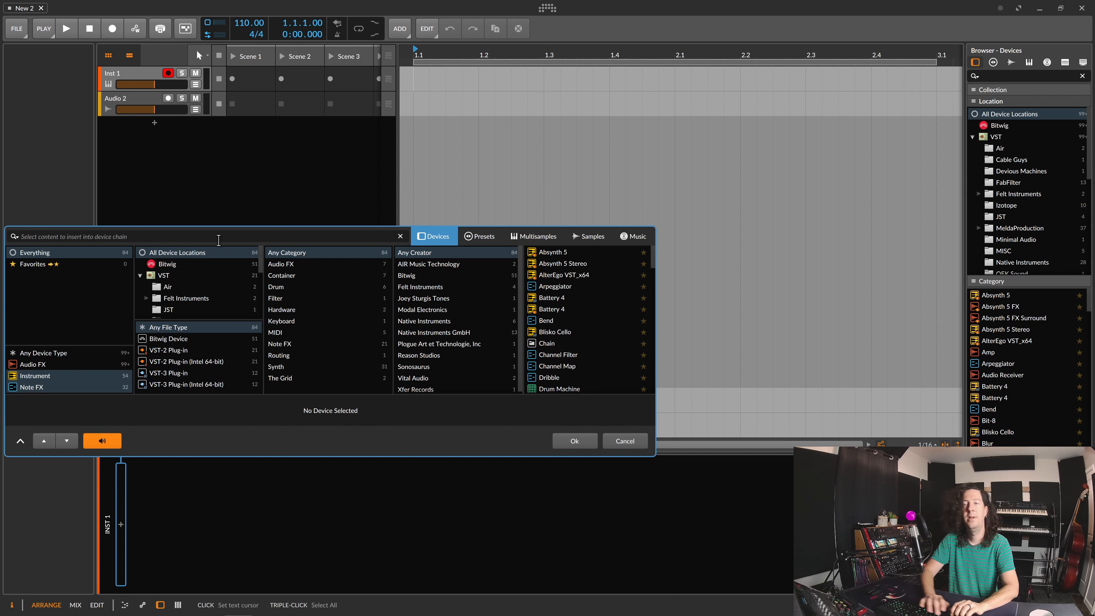
text(E)
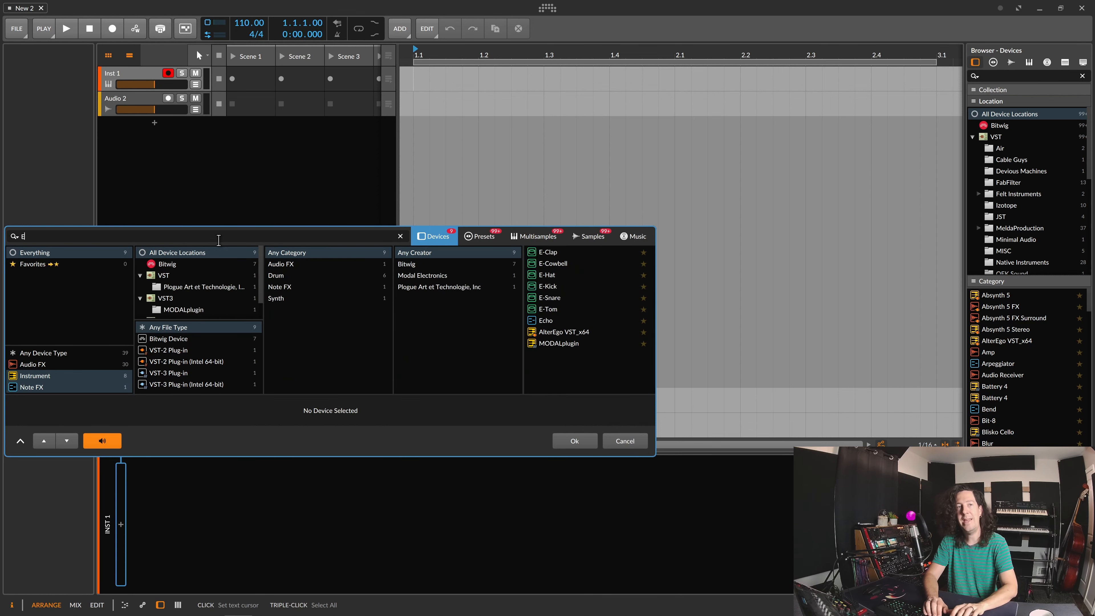
text( KICK)
key(Return)
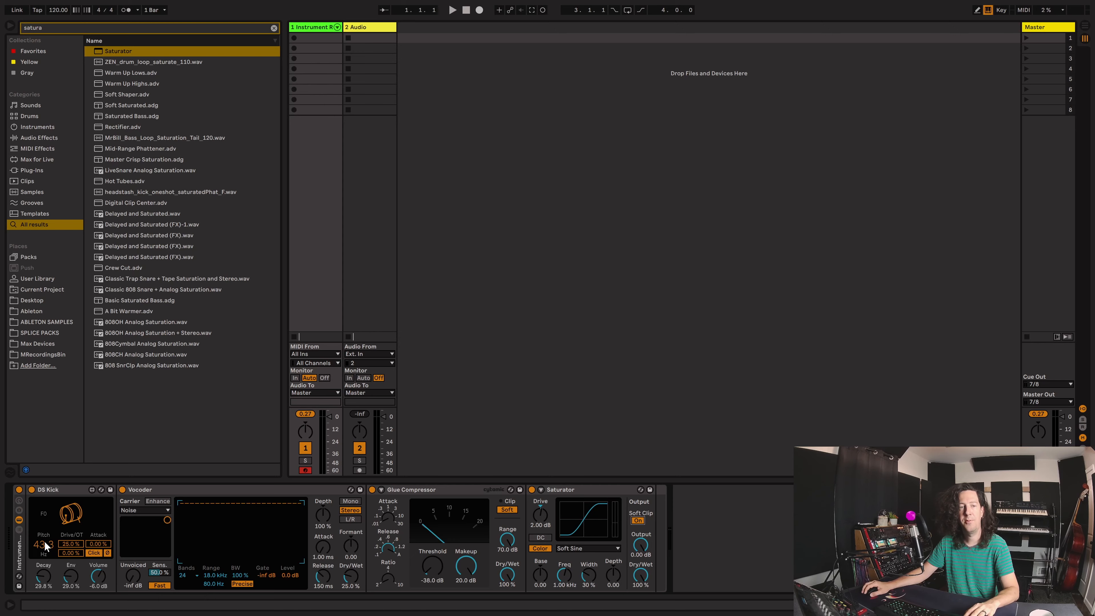
Switch from Ableton Live to Bitwig Studio, tune E-Kick's oscillator to 43.3 Hz and audition it
key(alt+Tab)
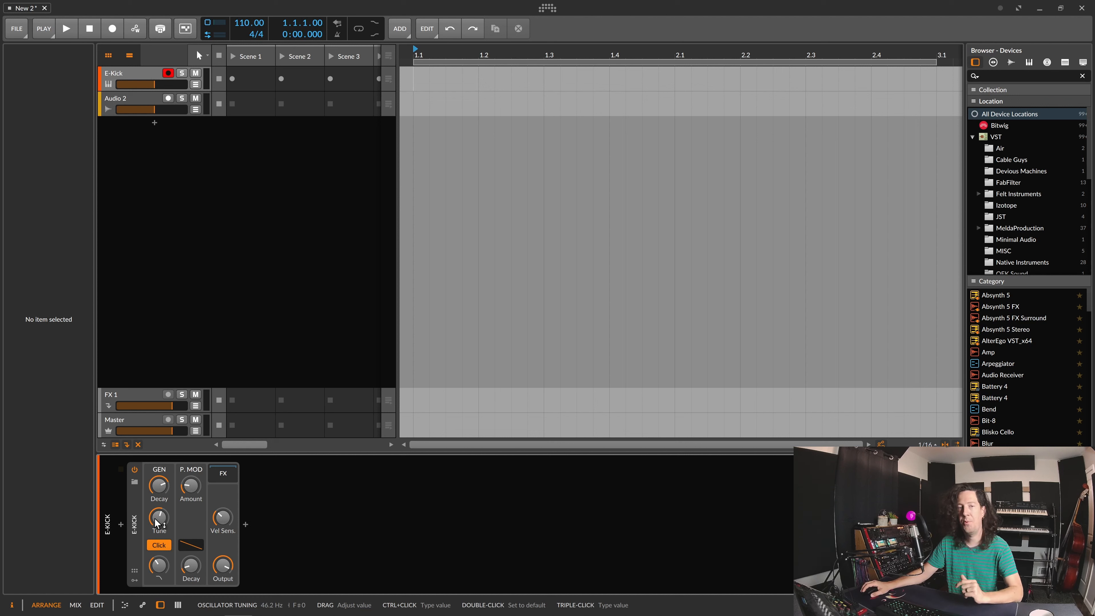
drag(157, 523, 157, 524)
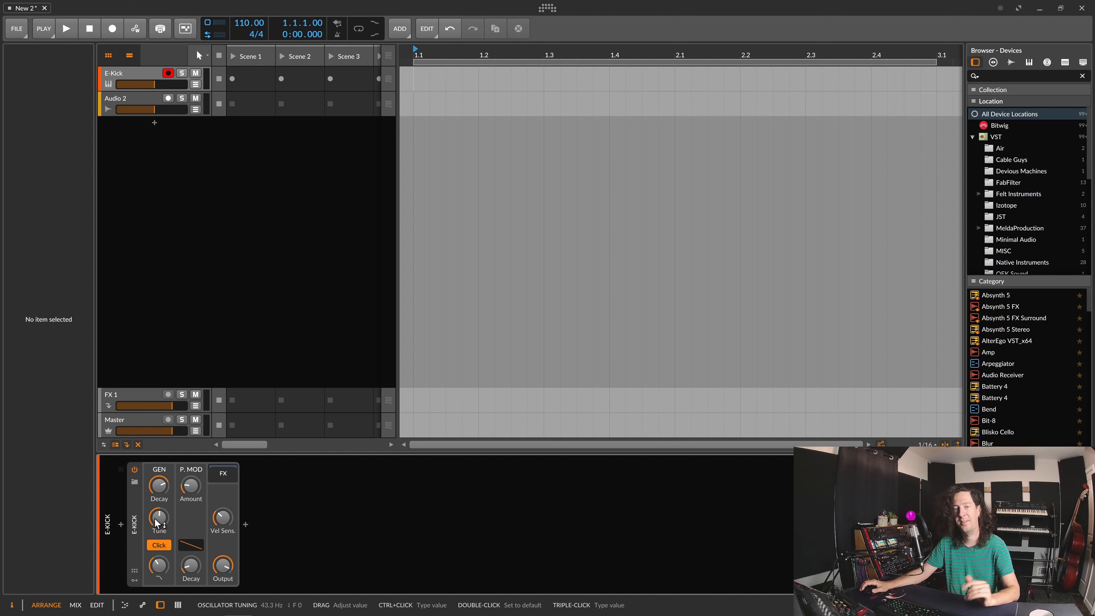
key(a)
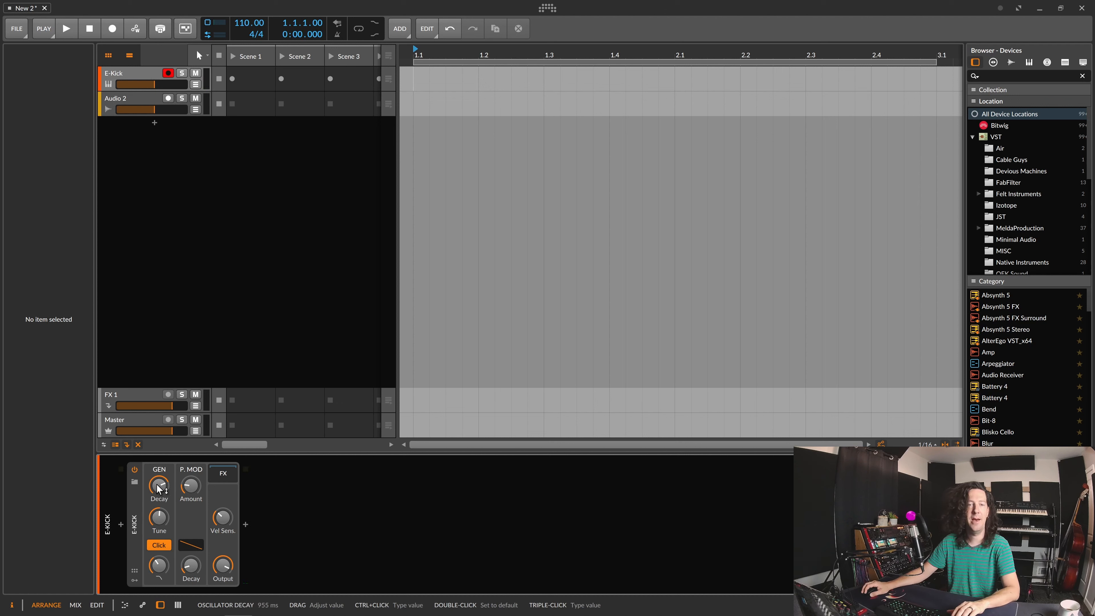
Shorten E-Kick's oscillator decay and raise the low-pass cutoff frequency of its click
drag(158, 489, 158, 496)
key(a)
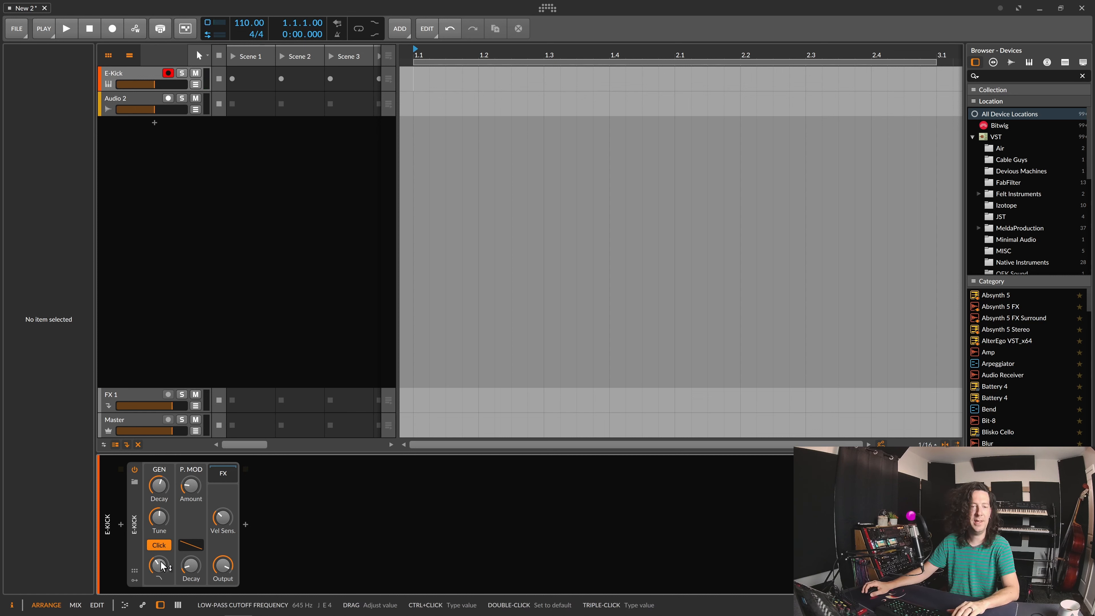
drag(159, 565, 159, 552)
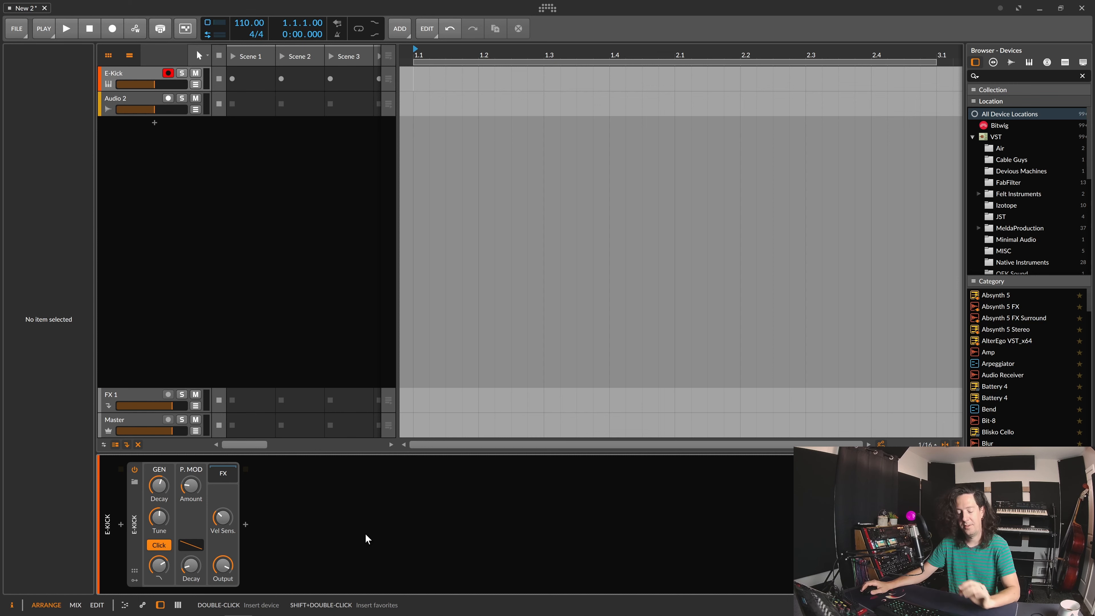
Check the rack in Ableton Live, return to Bitwig Studio and insert an Amp device after E-Kick
key(alt+Tab)
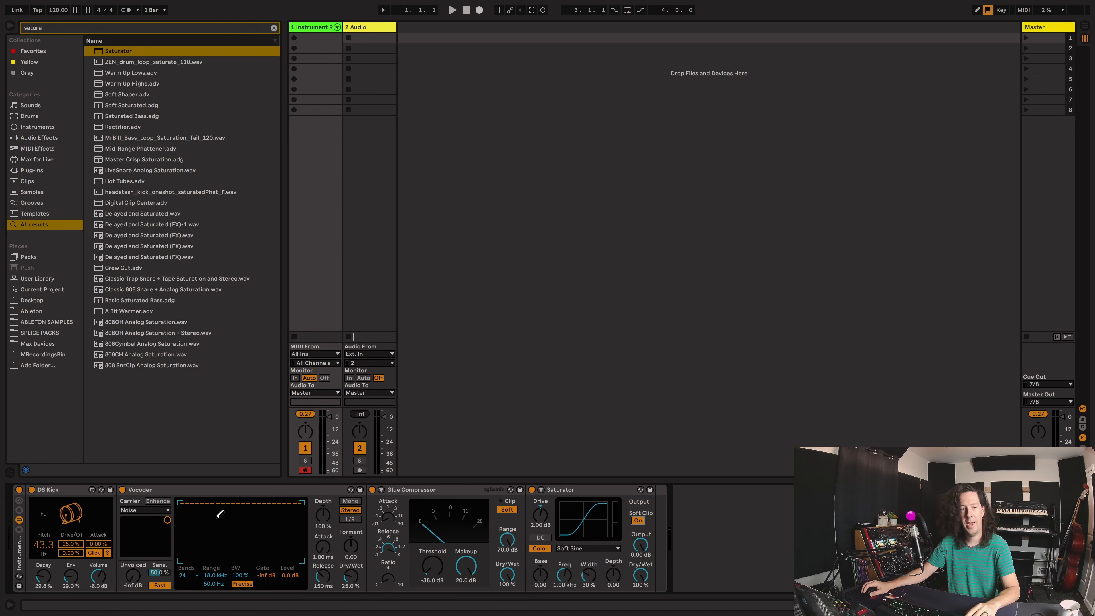
key(alt+Tab)
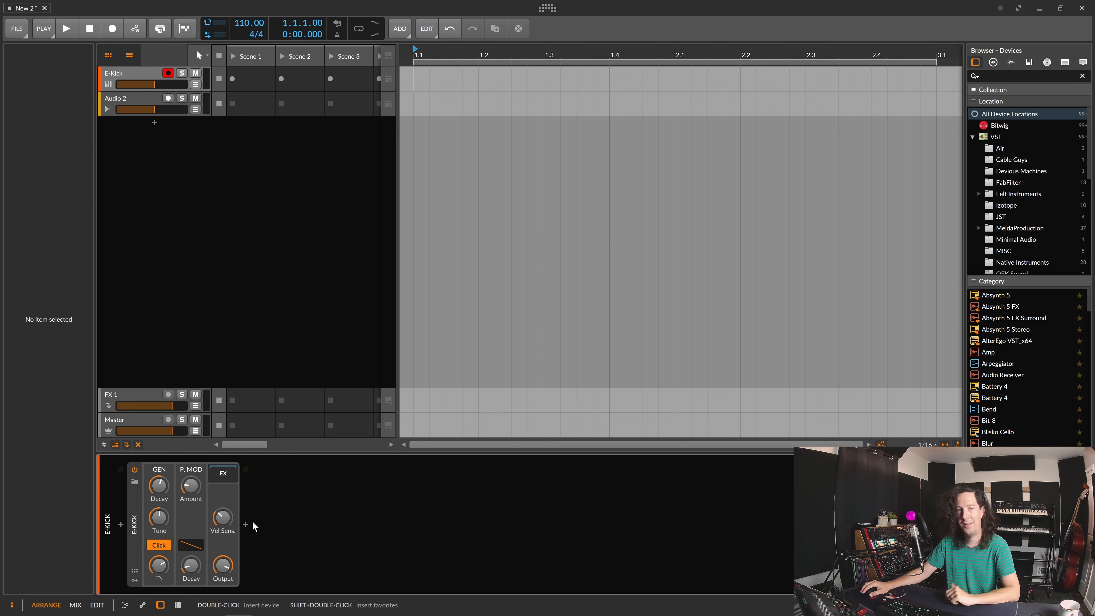
click(245, 525)
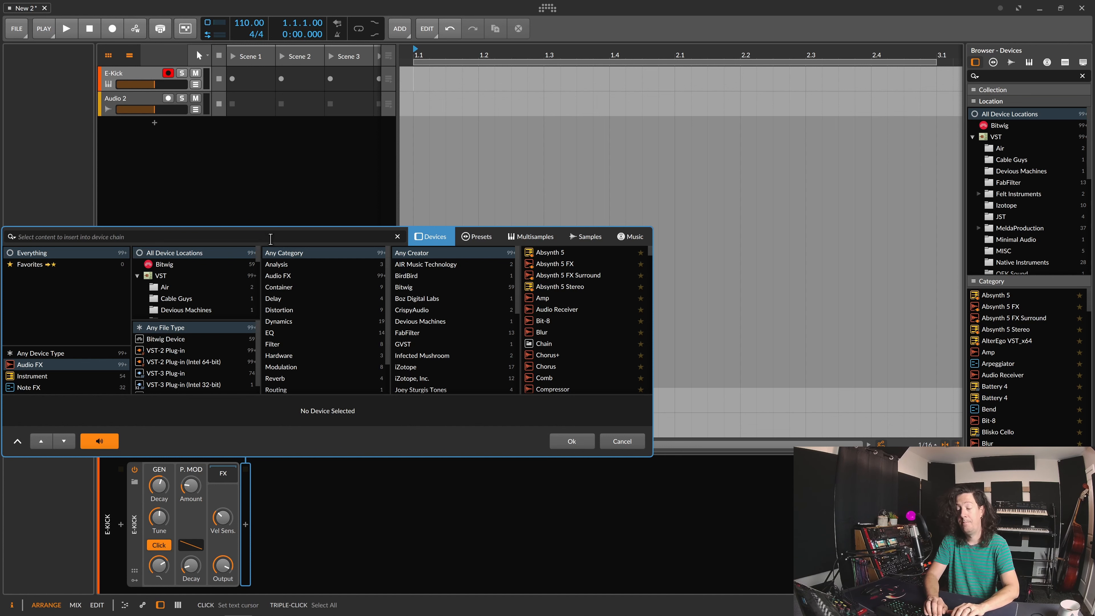
text(amp)
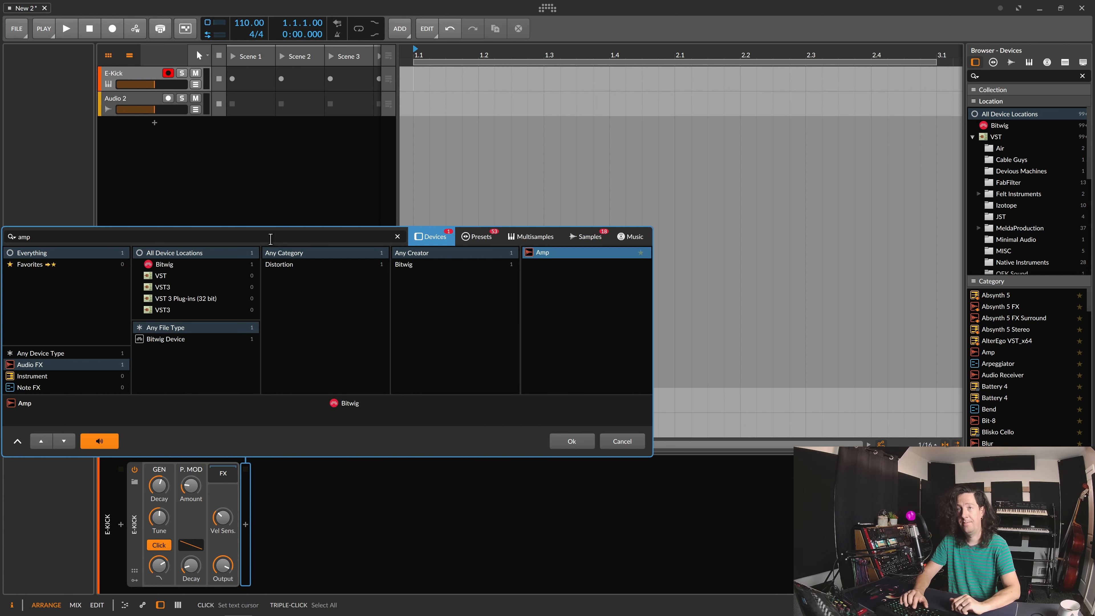
key(Return)
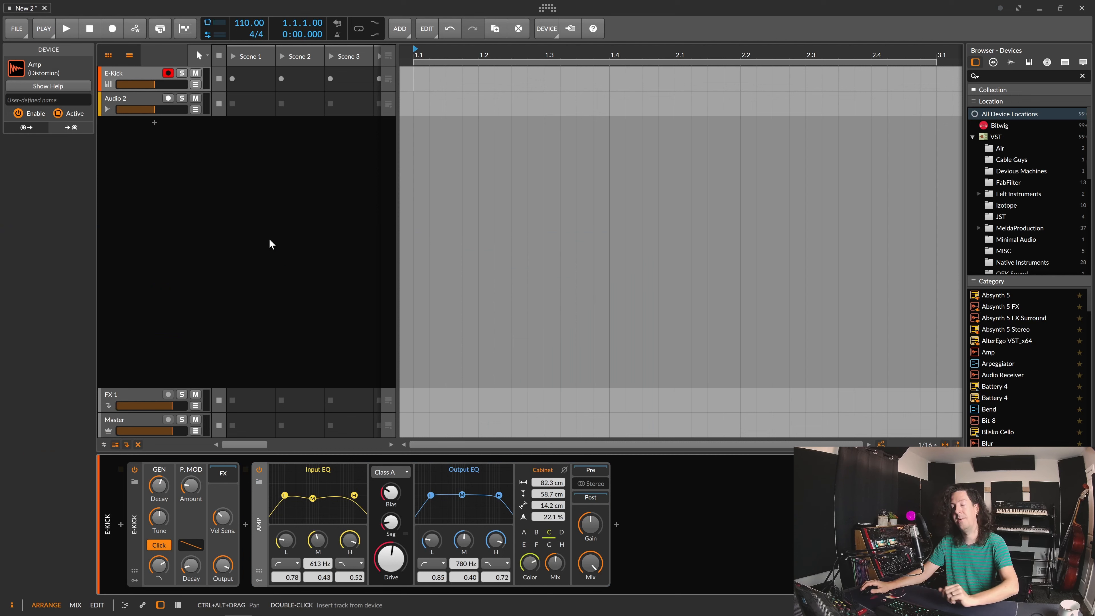
Insert a Tool device after the Amp and collapse it
click(617, 525)
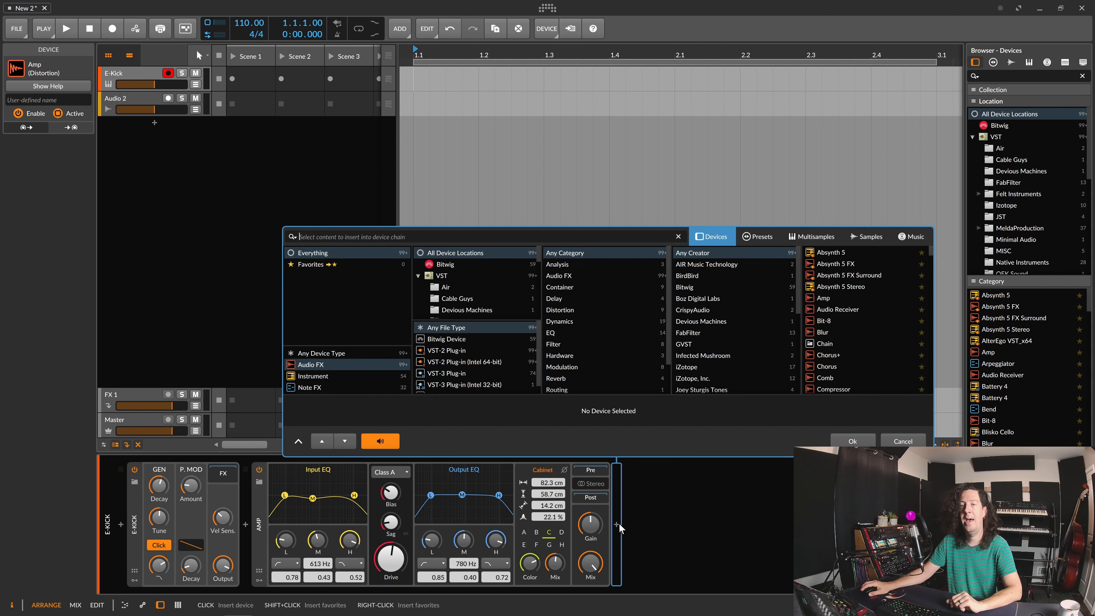
text(tool)
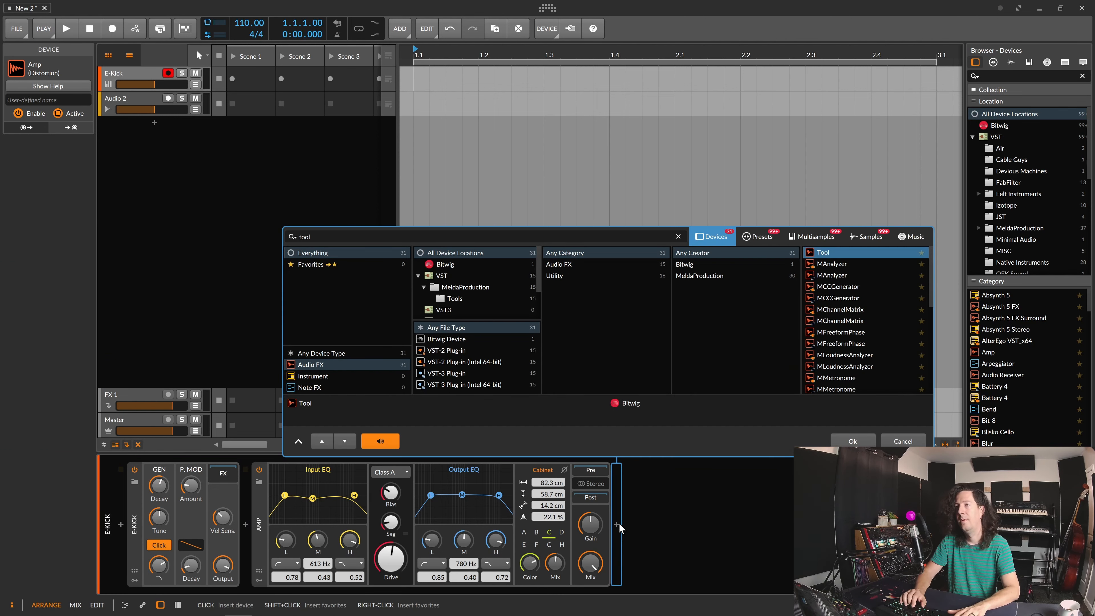
key(Return)
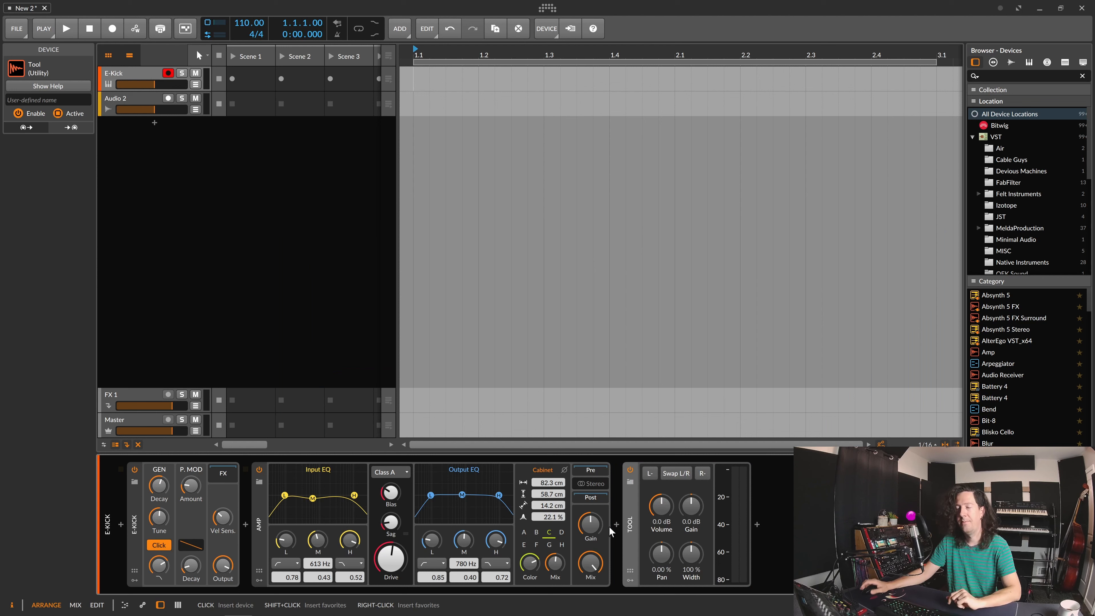
click(630, 524)
Browse the Amp's factory presets and load E-Kick Driver
click(258, 527)
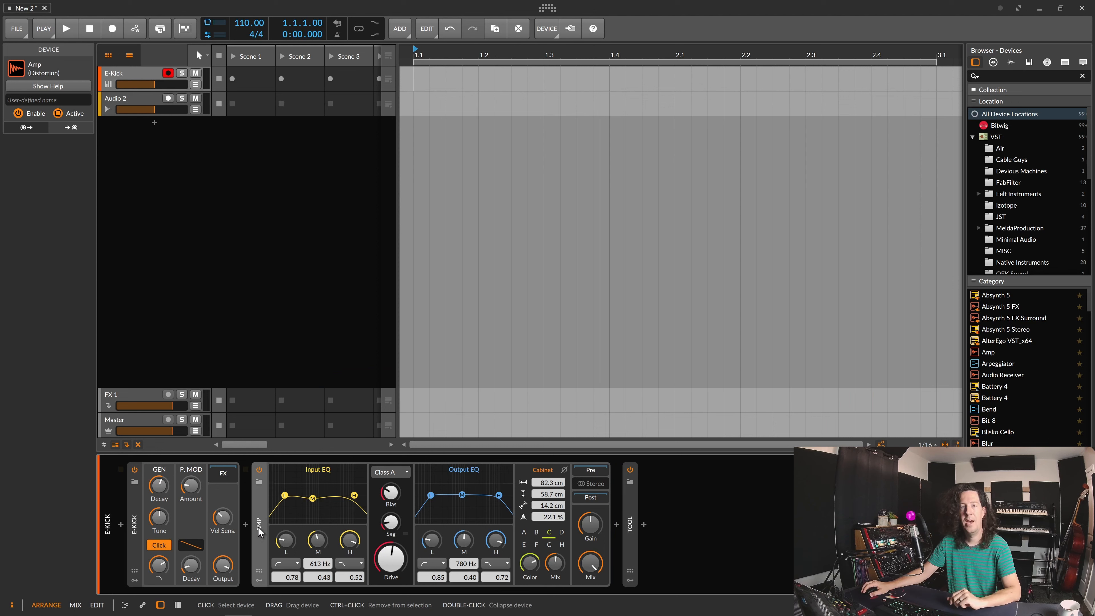
click(259, 482)
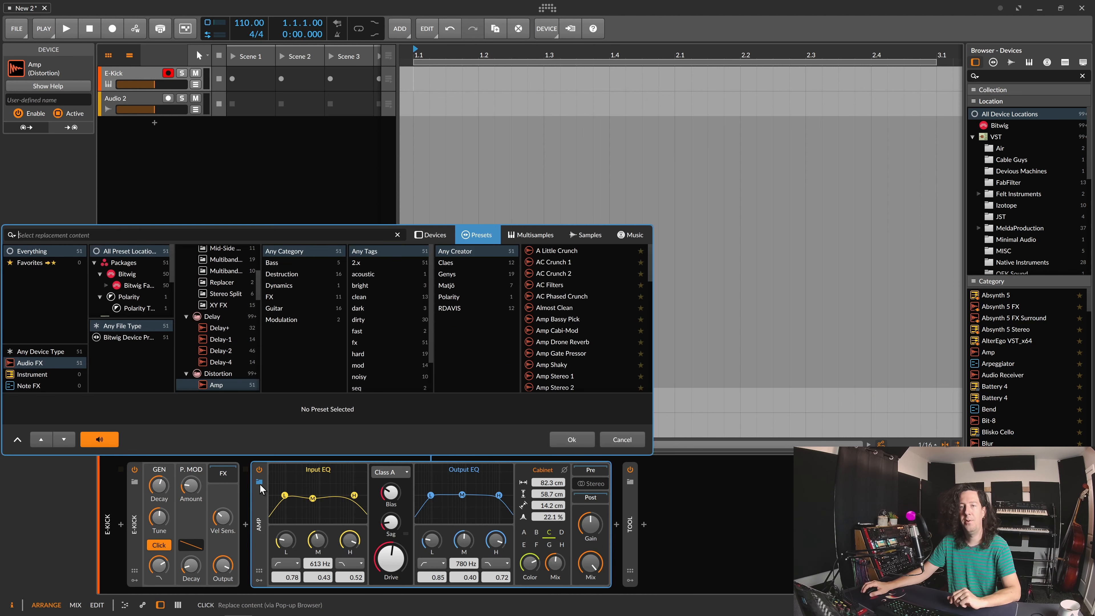
scroll(574, 281, down, 5)
scroll(578, 284, down, 5)
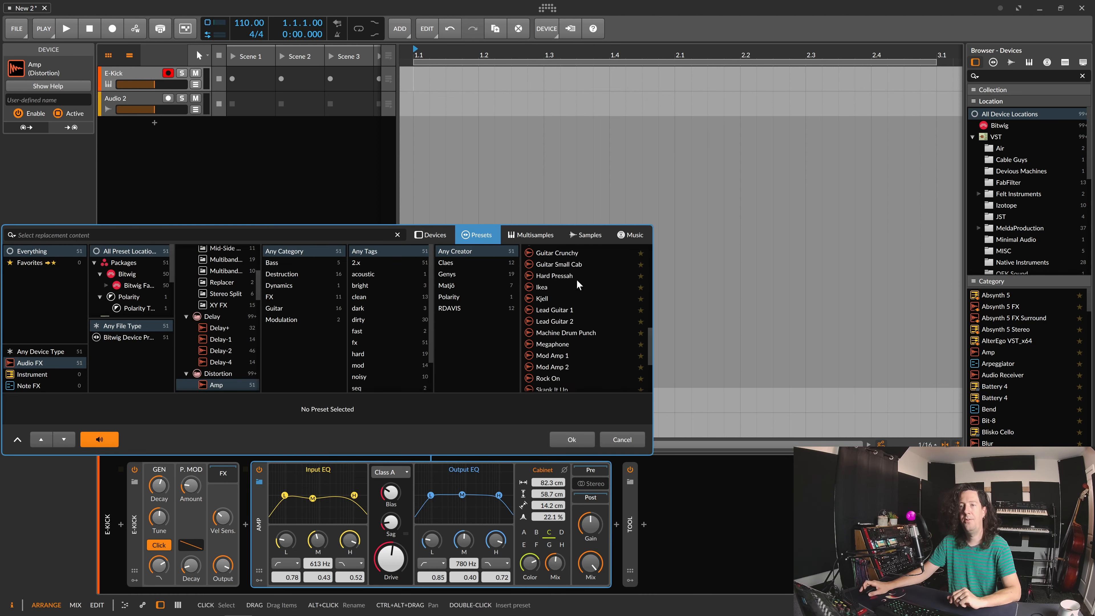
scroll(575, 281, up, 3)
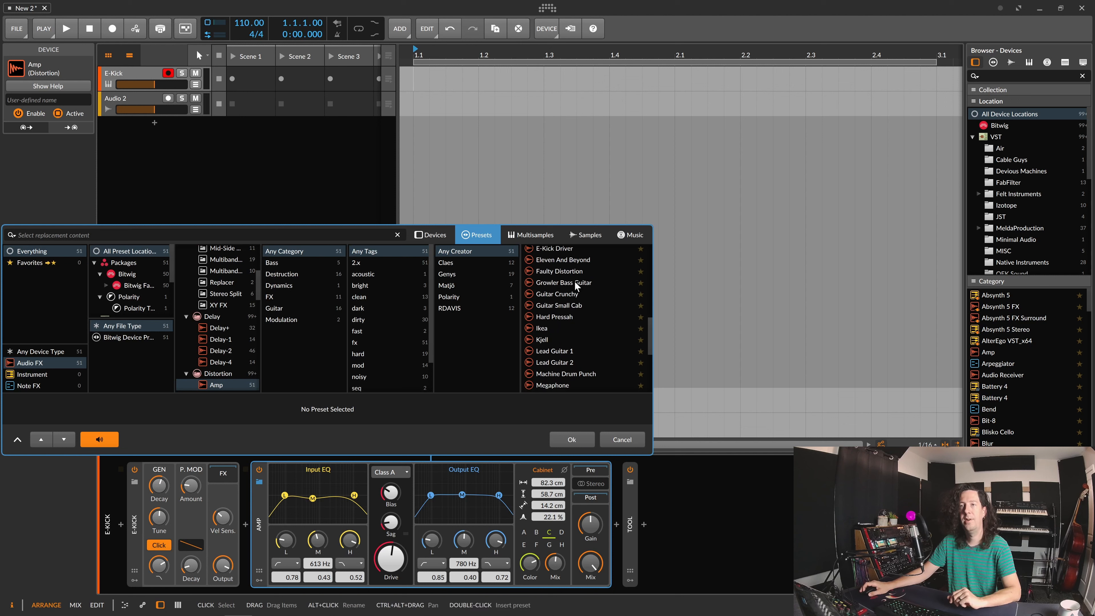
click(569, 300)
click(570, 292)
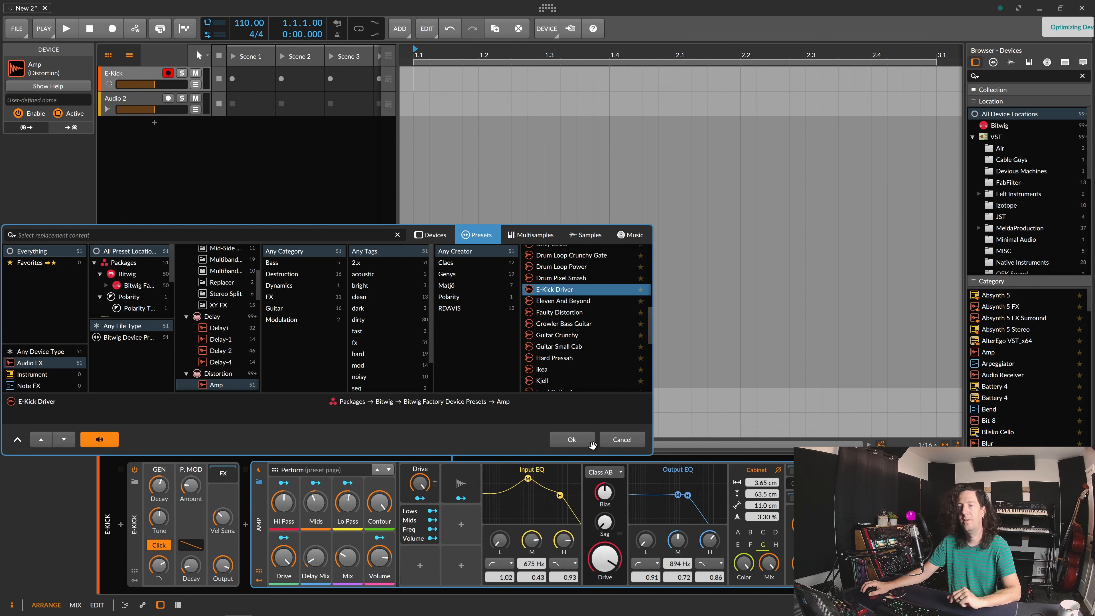
click(571, 440)
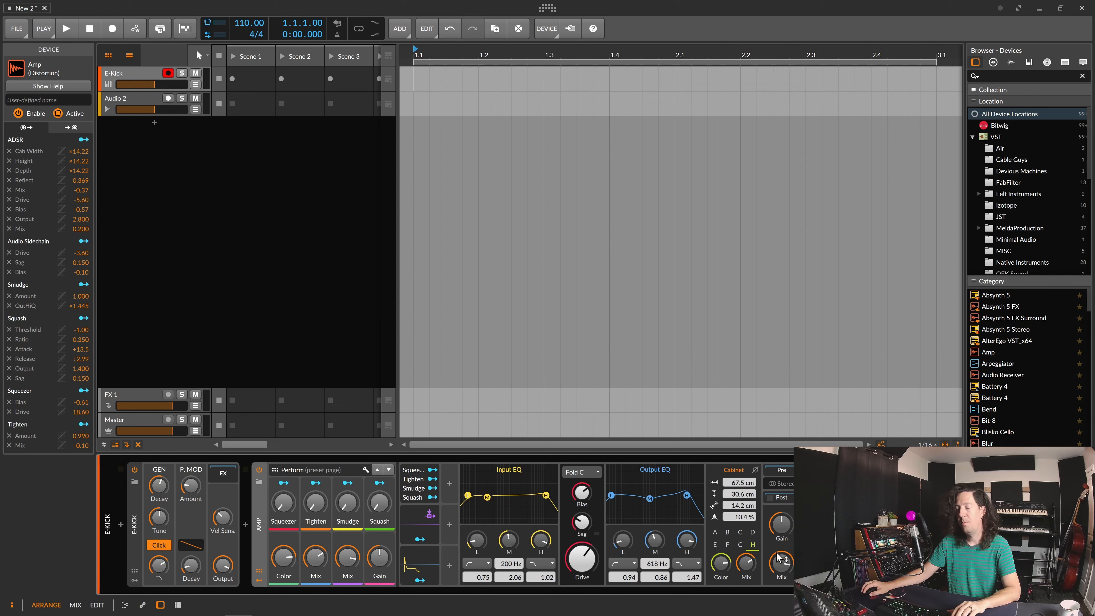
Lower the Amp's mix to about 22% and raise the preset's Gain to about +9.5 dB
click(786, 577)
mouse_move(781, 563)
mouse_down()
mouse_move(780, 593)
mouse_move(780, 563)
mouse_up()
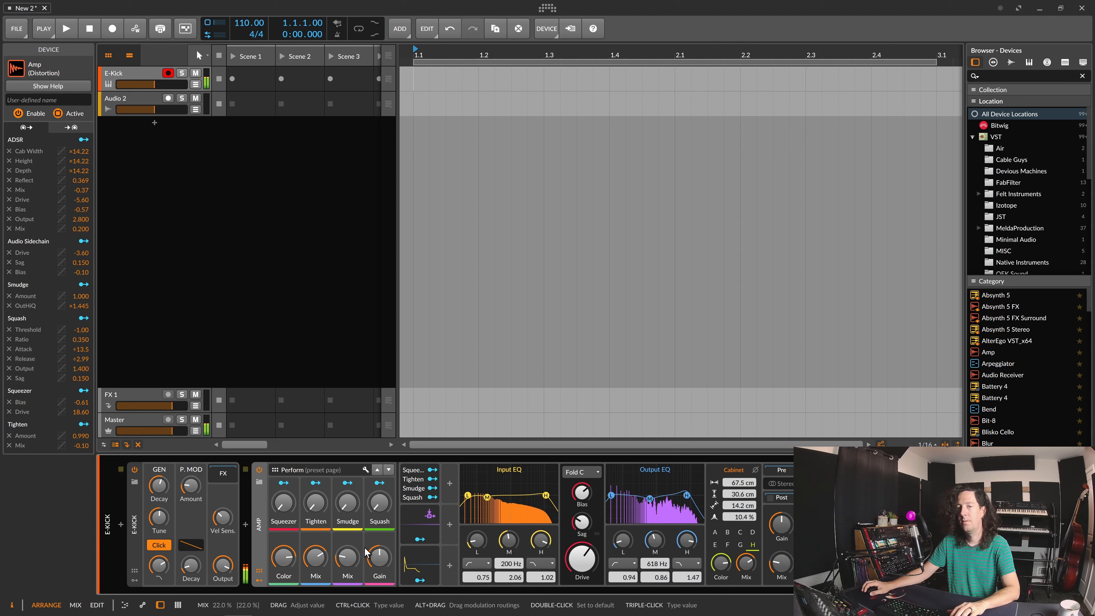
drag(314, 563, 379, 555)
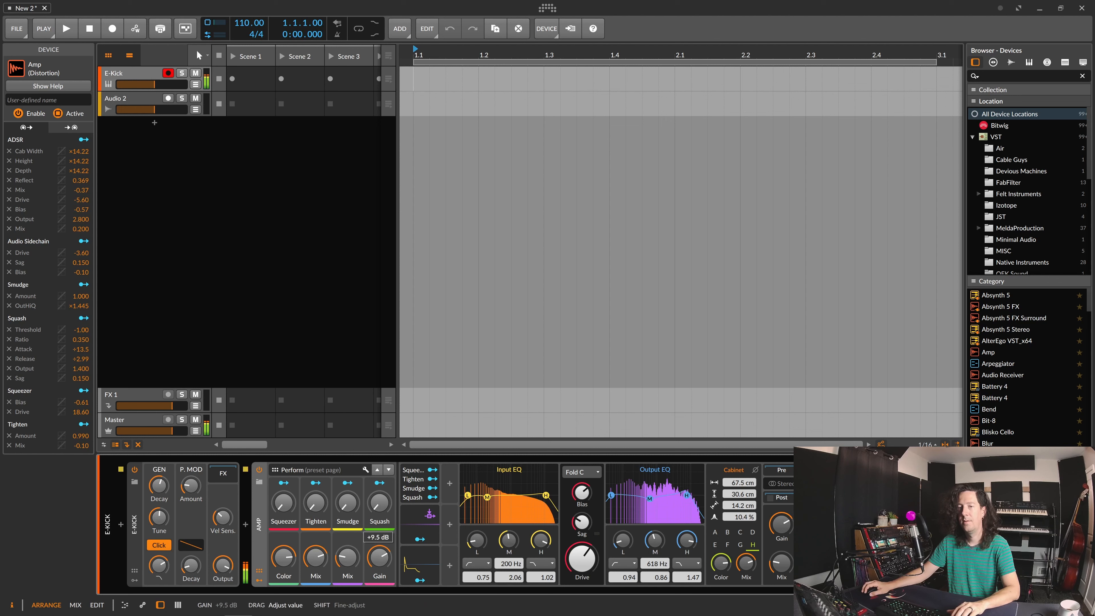
Fine-tune the Amp's Gain and Mix, set Color to 50%, and raise the Squeezer, Tighten and Squash macros, with Squash at about 46%
drag(379, 555, 379, 555)
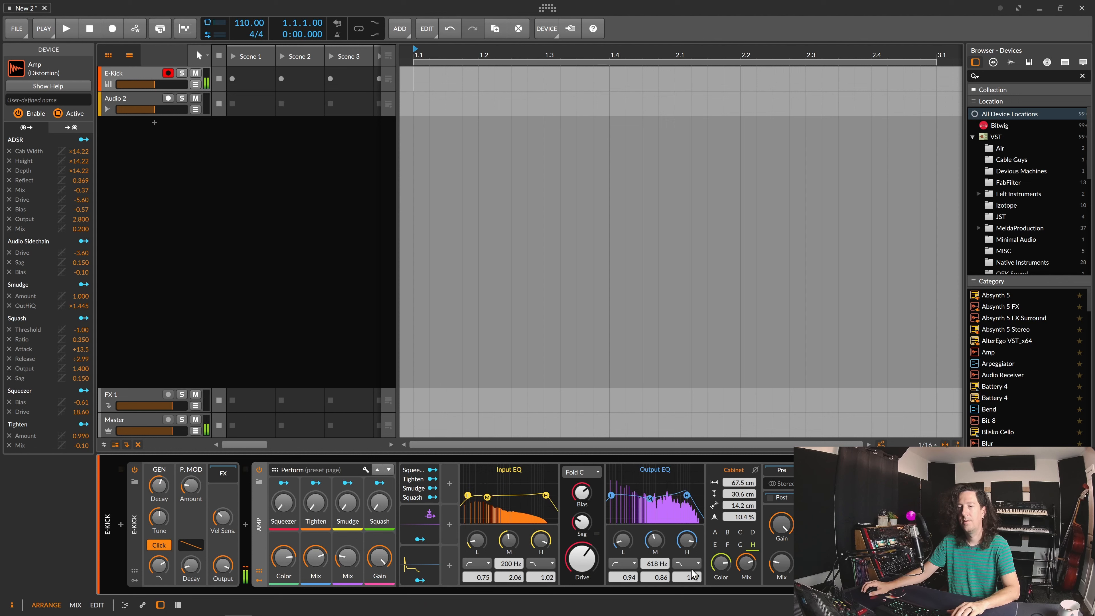
drag(780, 563, 781, 563)
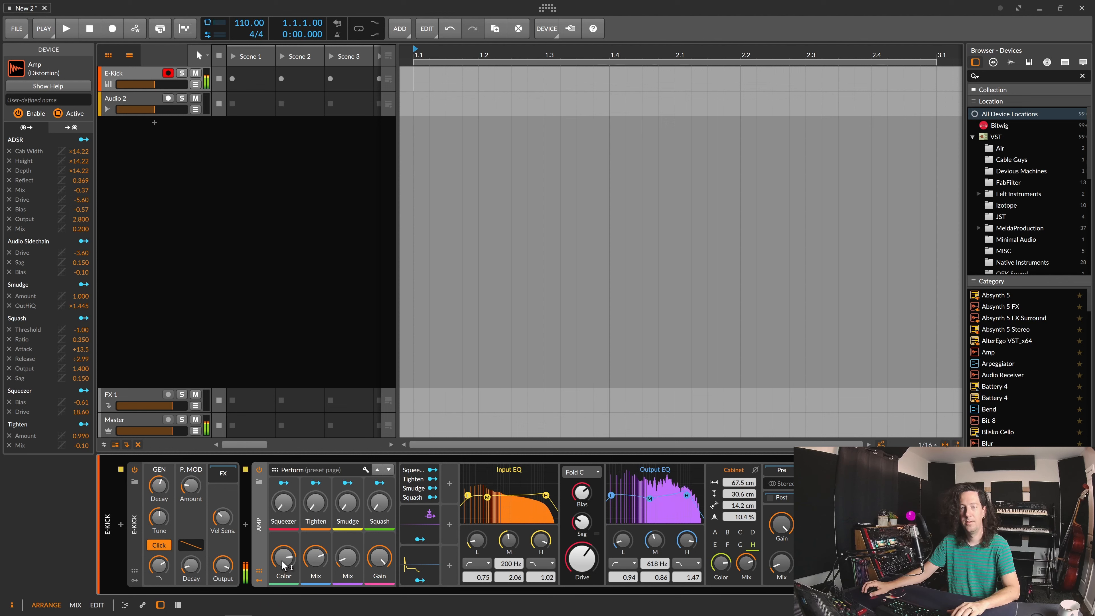
drag(285, 560, 285, 559)
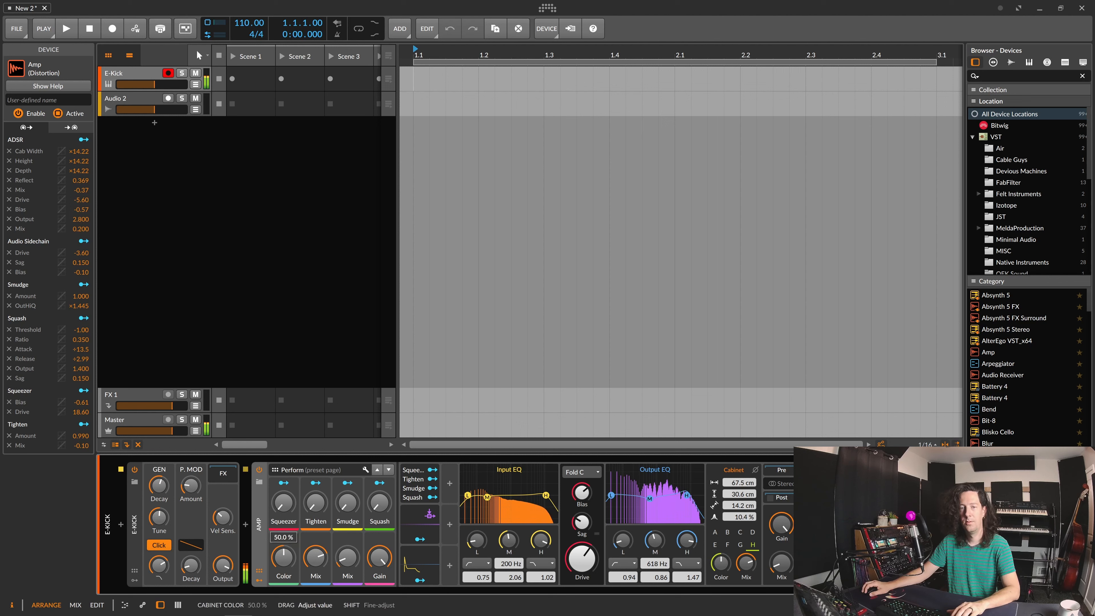
drag(285, 560, 284, 560)
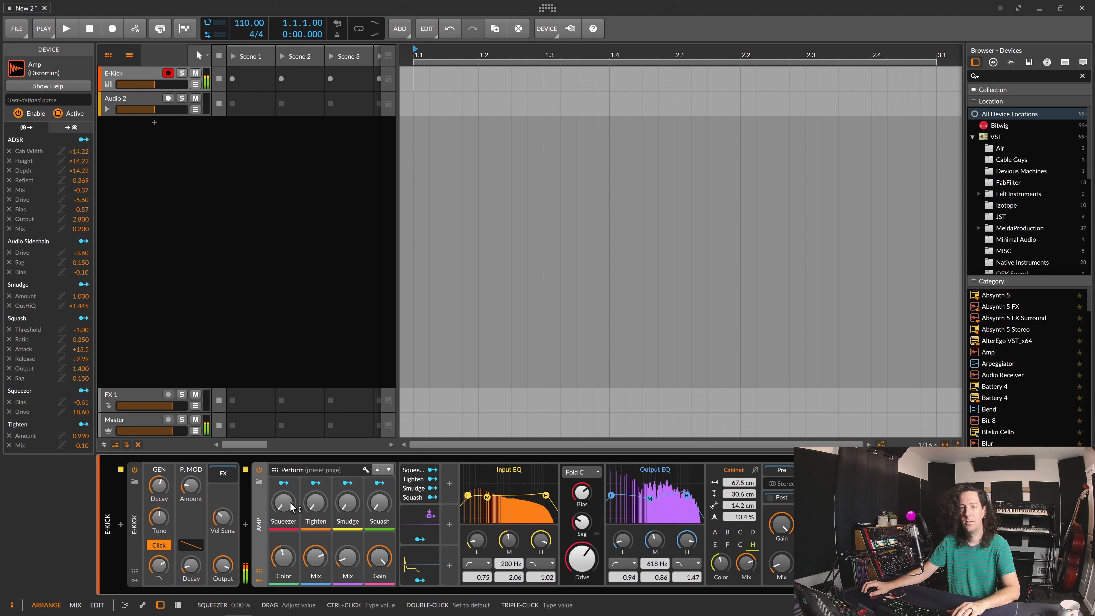
drag(283, 503, 348, 502)
drag(379, 502, 384, 499)
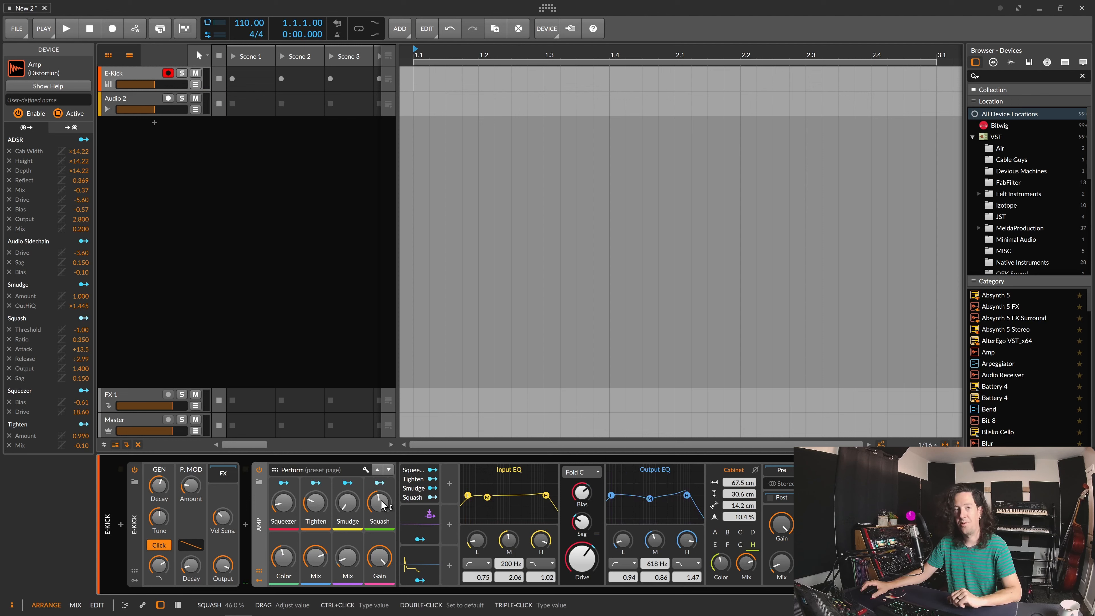
Collapse the Amp's main view, then group E-Kick, Amp and Tool into an Instrument Layer and collapse it
double_click(259, 524)
click(133, 527)
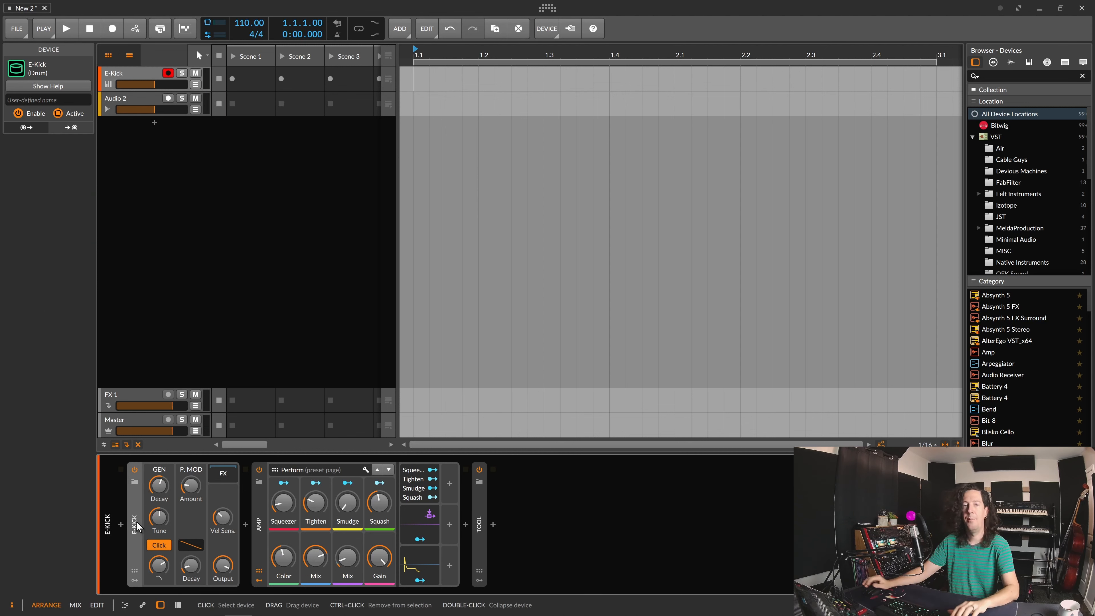
shift+click(478, 516)
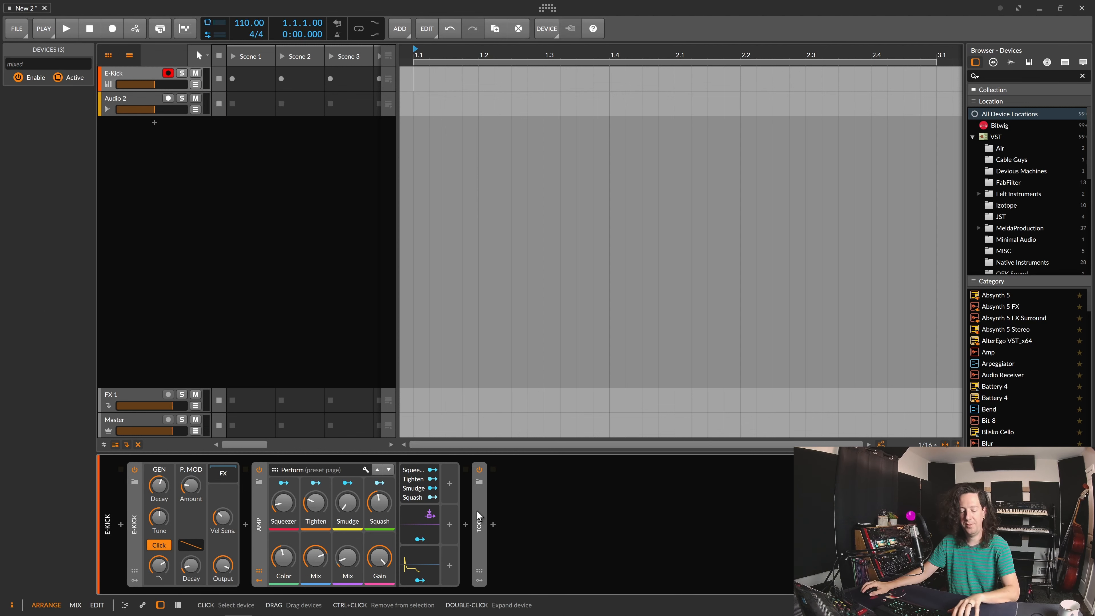
key(ctrl+g)
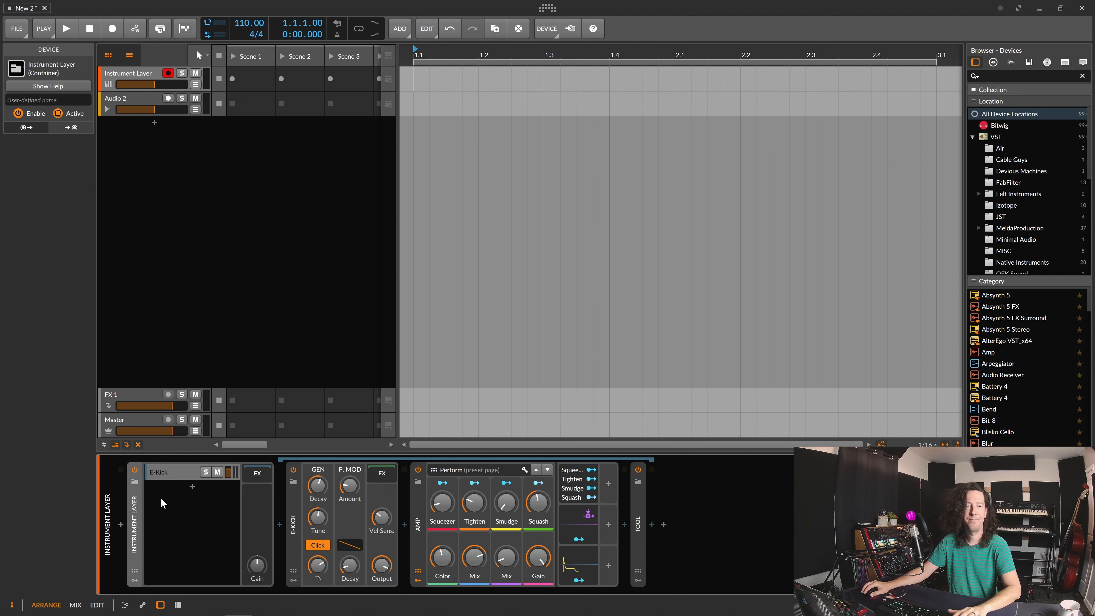
double_click(137, 520)
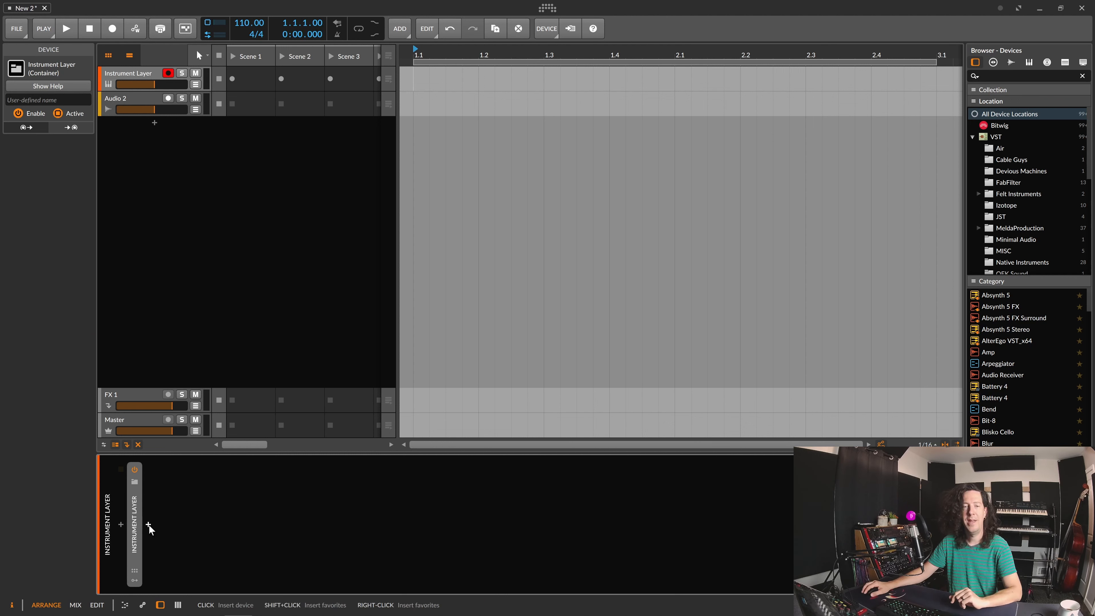
Insert a Vocoder after the Instrument Layer, followed by a Dynamics device
click(148, 524)
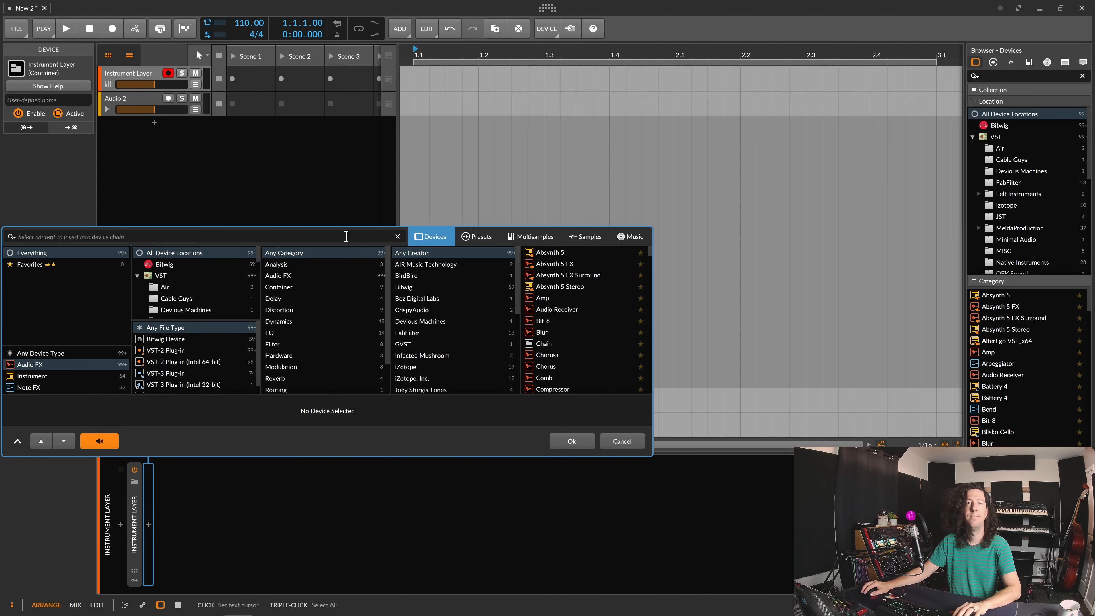
text(voco)
key(Down)
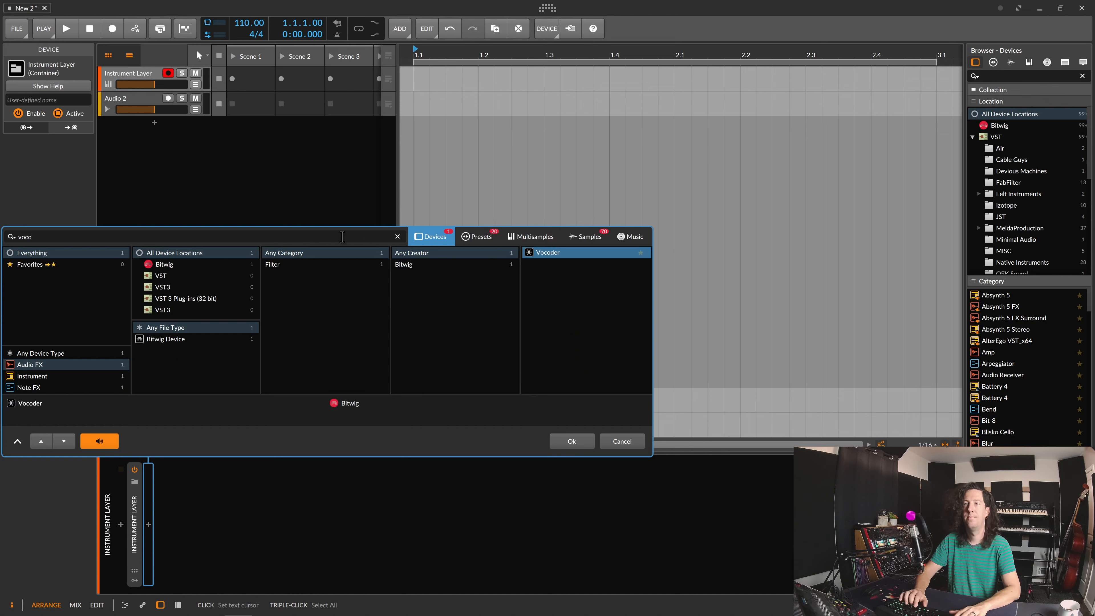
key(Return)
click(414, 519)
text(dynami)
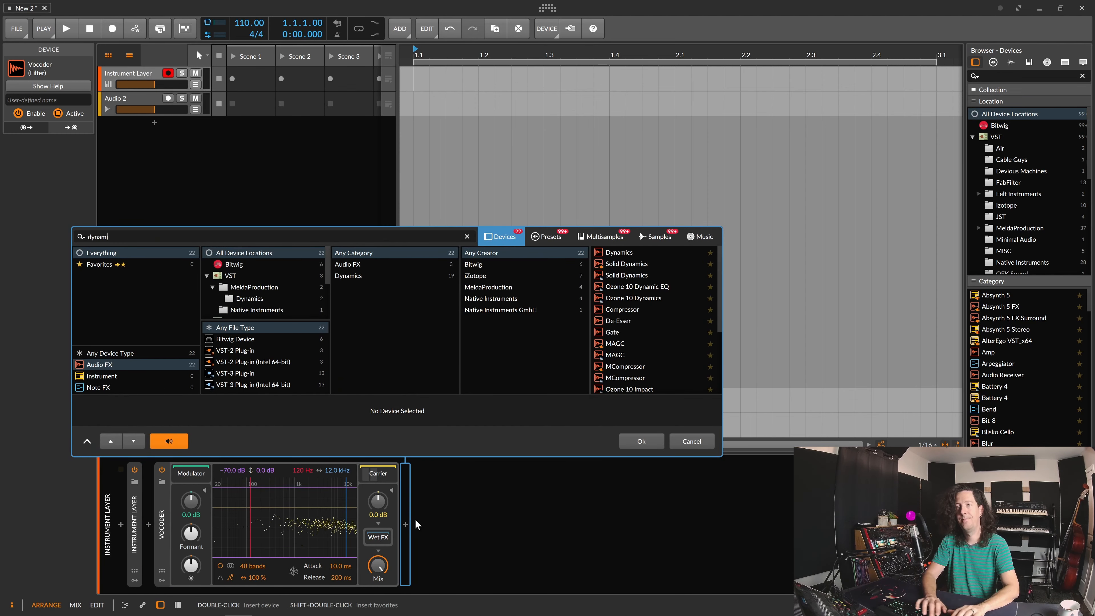
key(Down)
key(Return)
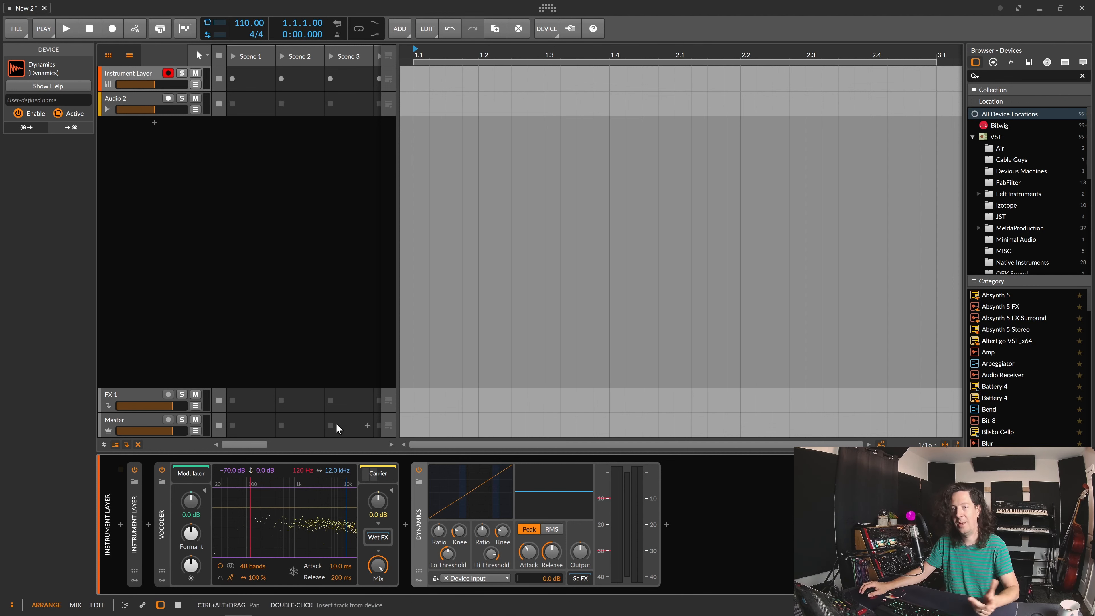
Raise the Vocoder's upper frequency limit to 19.9 kHz and lower its mix to about 16%
drag(337, 471, 337, 448)
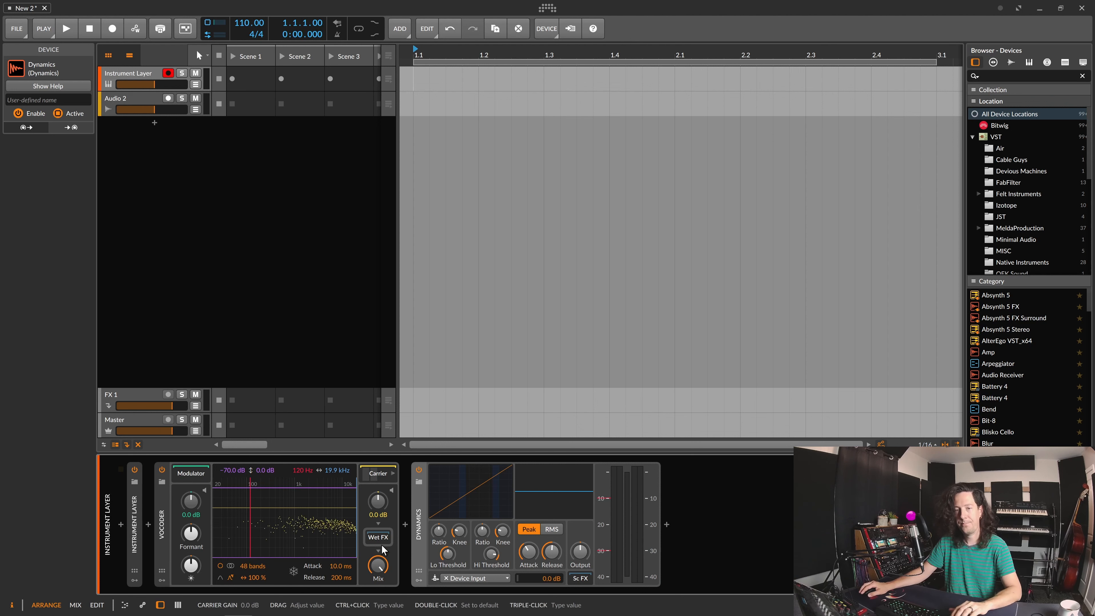
drag(378, 565, 378, 567)
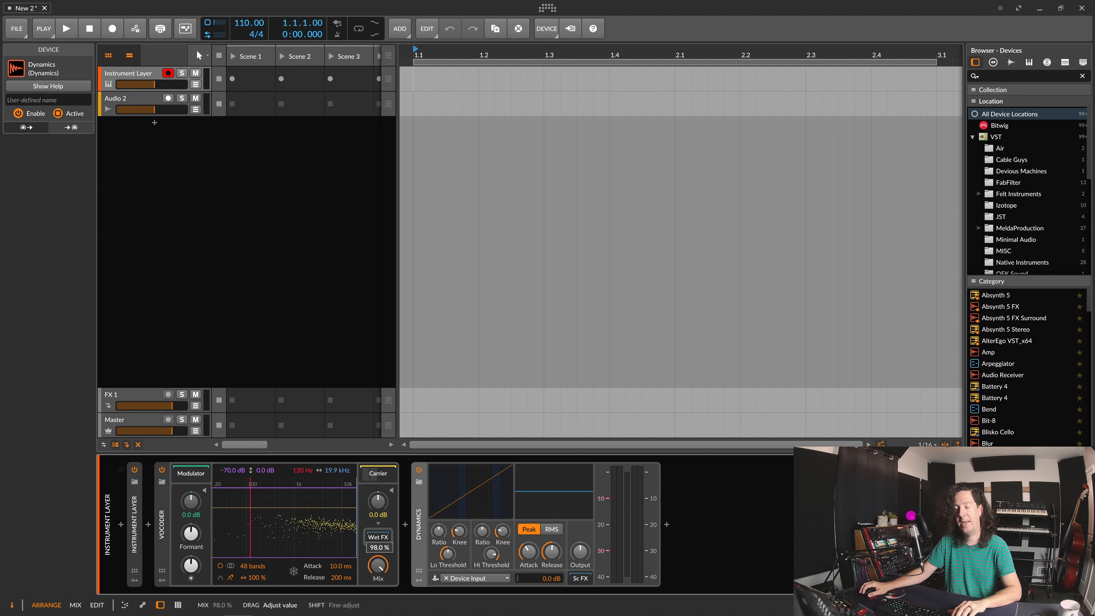
drag(378, 565, 378, 599)
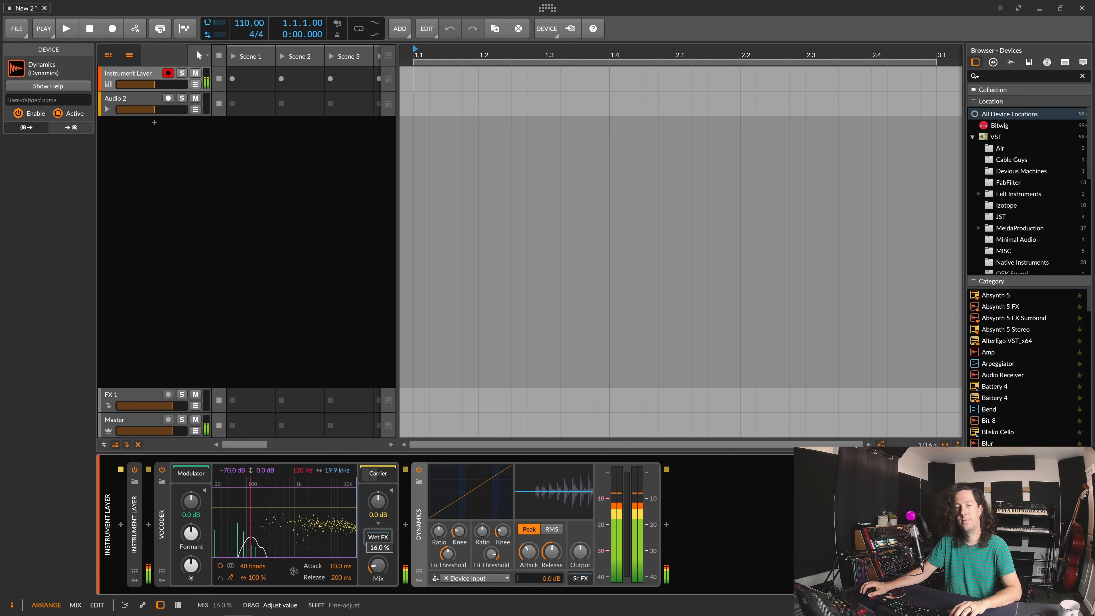
Switch the Vocoder to stereo and set its release to 150 ms
click(231, 566)
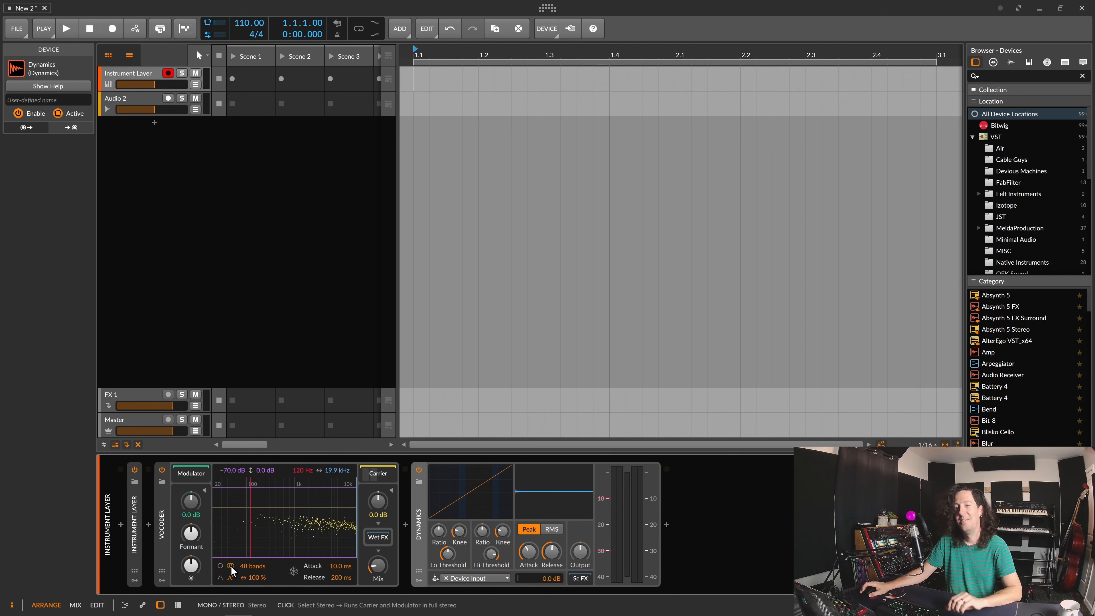
double_click(341, 578)
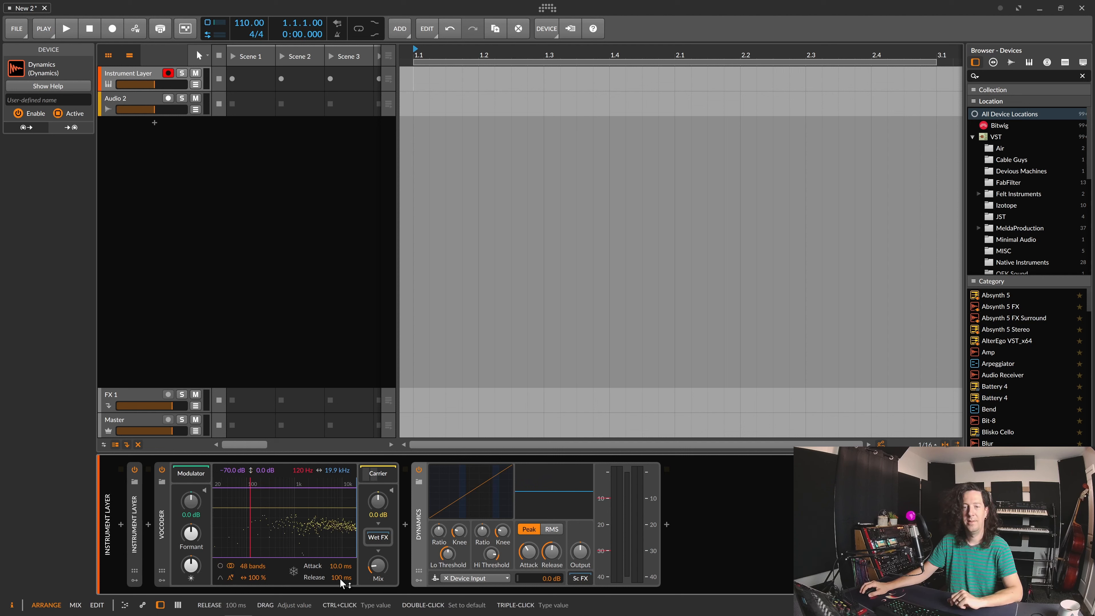
drag(339, 578, 347, 583)
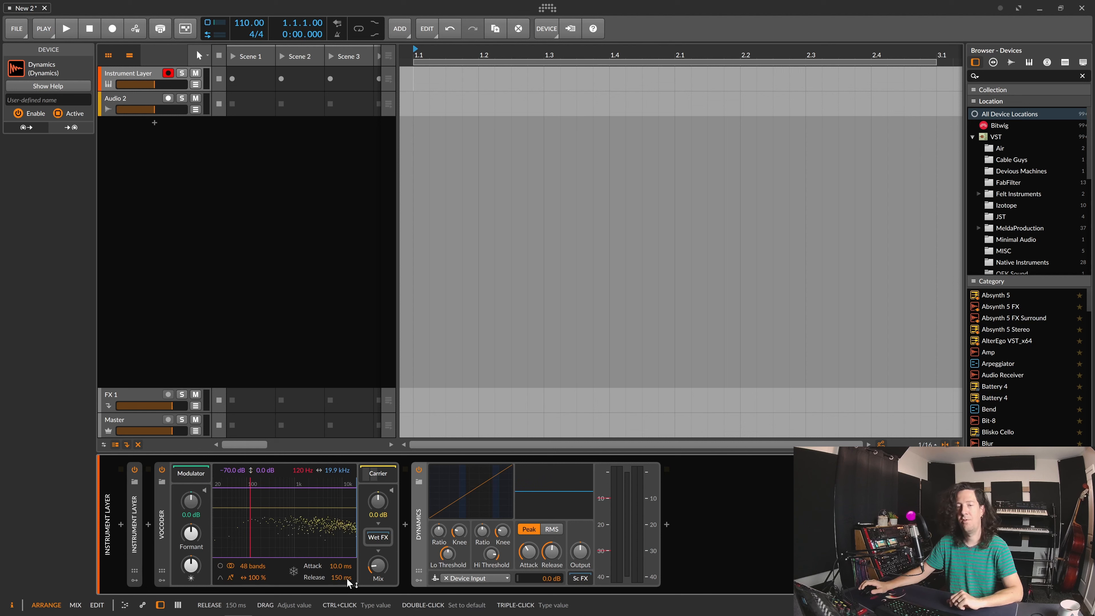
Open the Brown Noise patch in the Vocoder's Carrier chain and raise its High-pass and Low-pass filters to 33.5 kHz
click(377, 472)
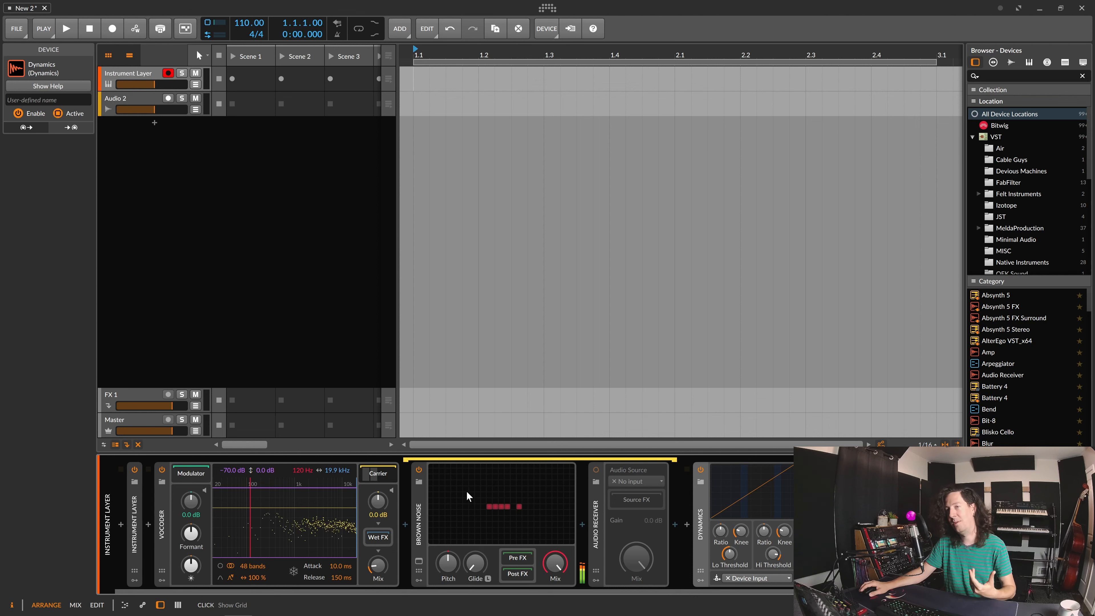
click(379, 475)
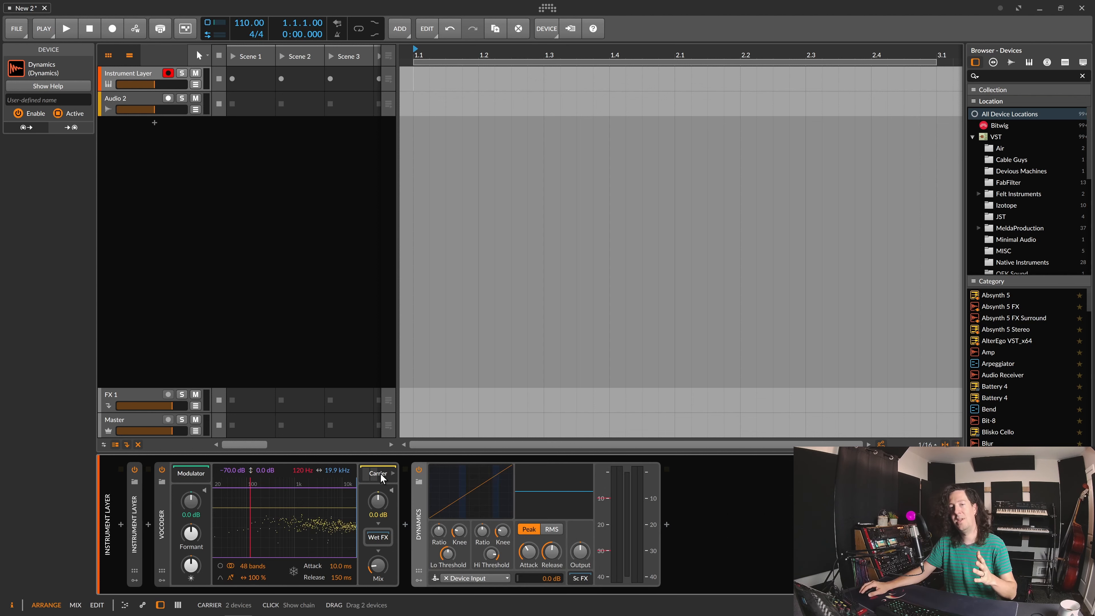
click(381, 475)
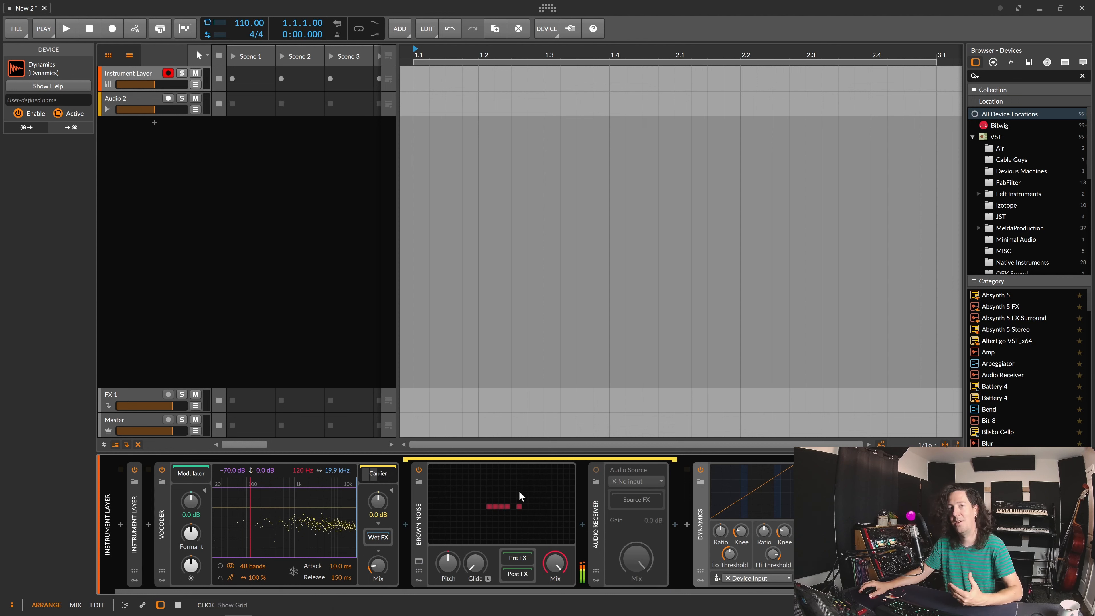
click(497, 506)
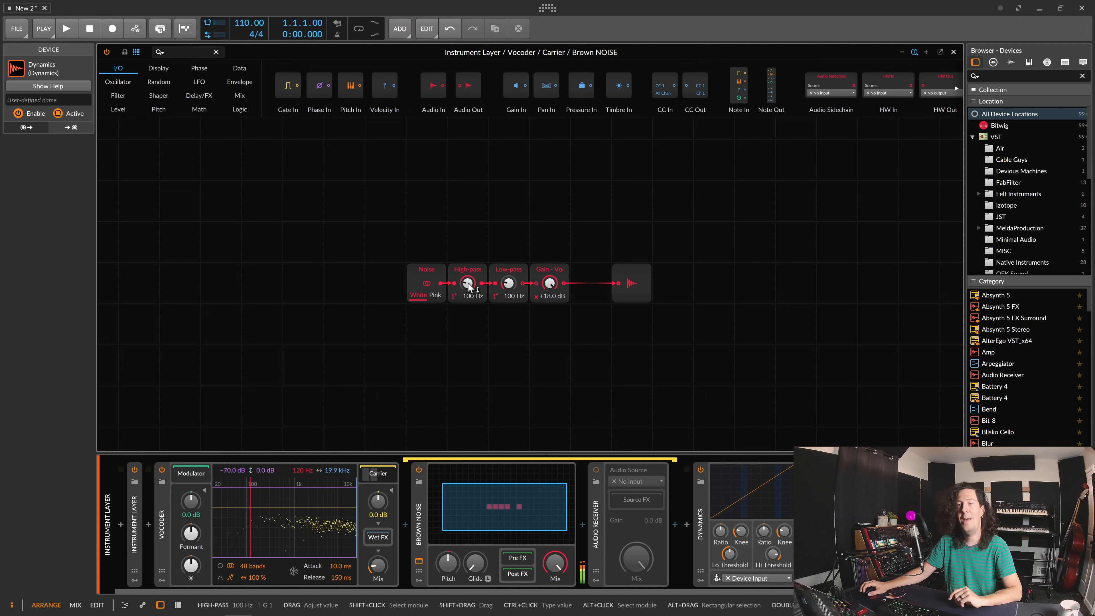
drag(468, 283, 469, 215)
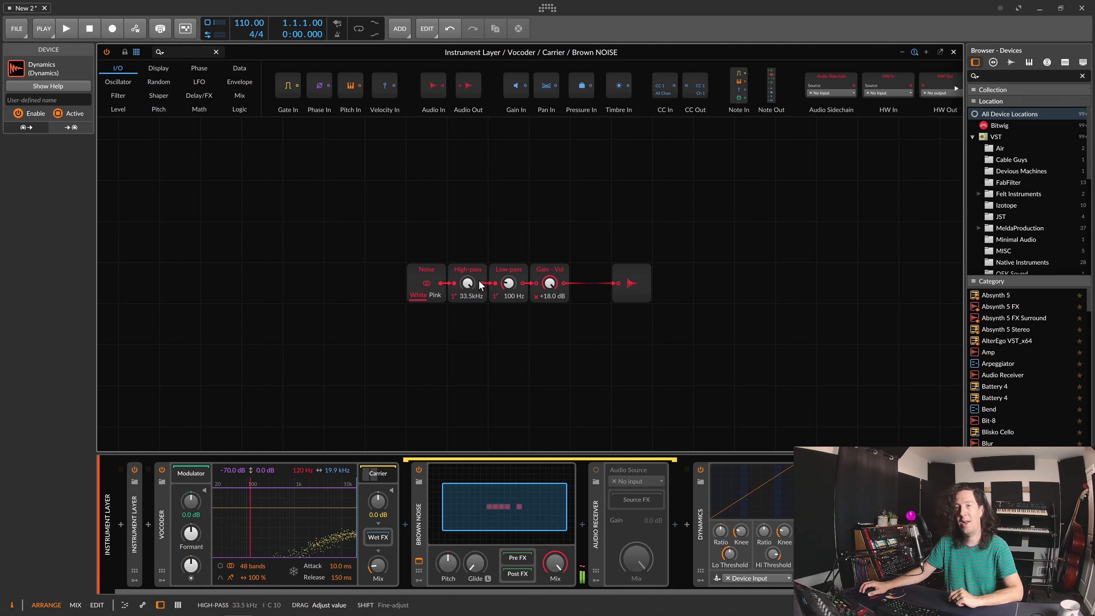
drag(509, 283, 509, 215)
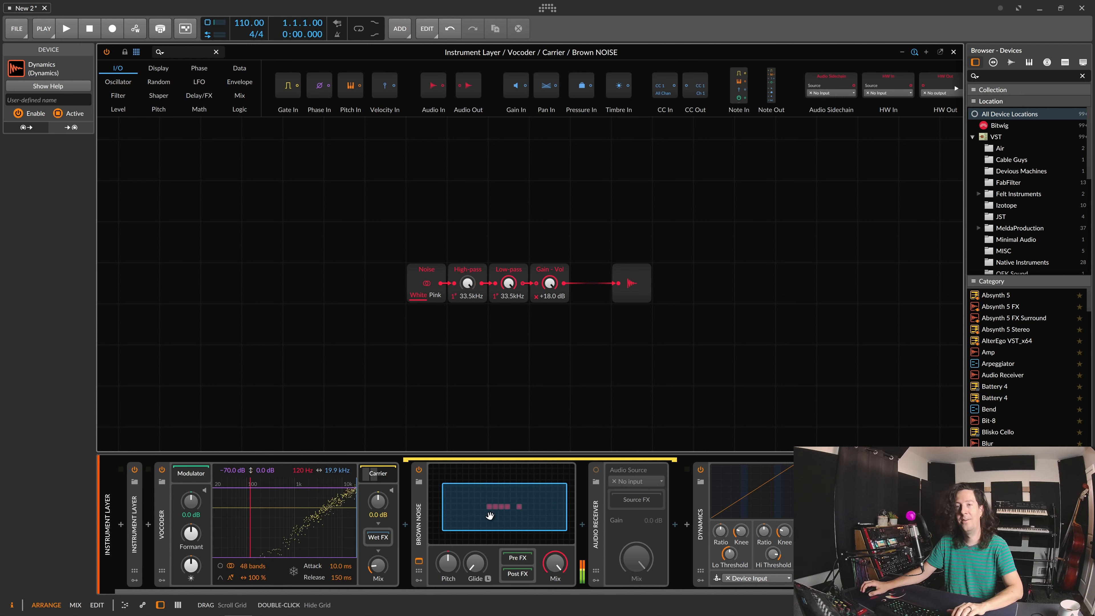
Set the Vocoder's carrier gain to about +7.7 dB, readjust its mix, and close the Carrier chain and noise patch
drag(379, 564, 384, 503)
drag(378, 501, 378, 475)
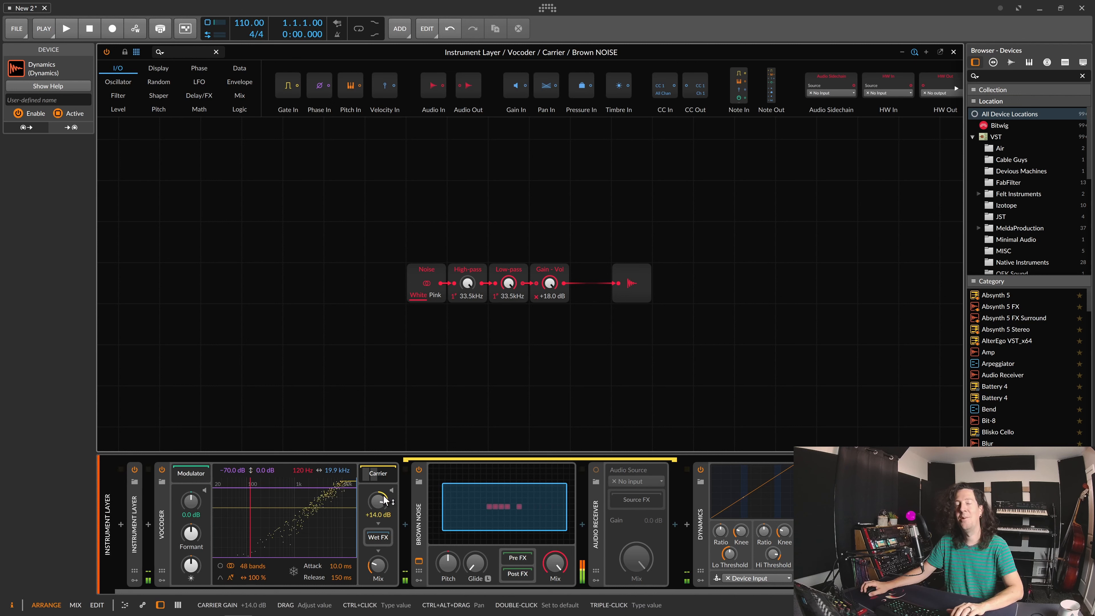
click(374, 472)
drag(378, 501, 380, 527)
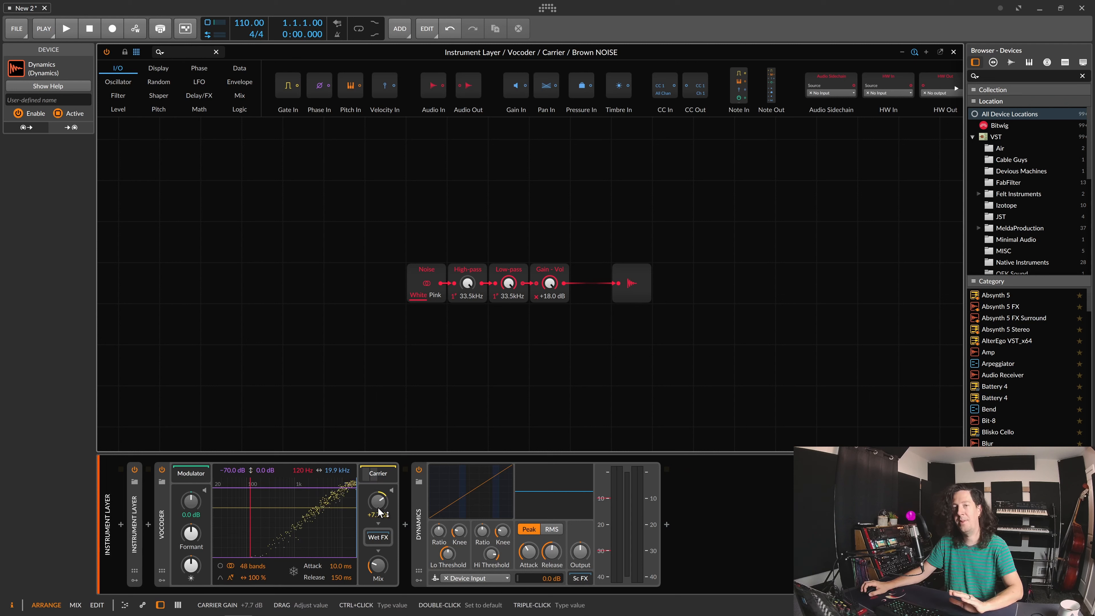
click(954, 53)
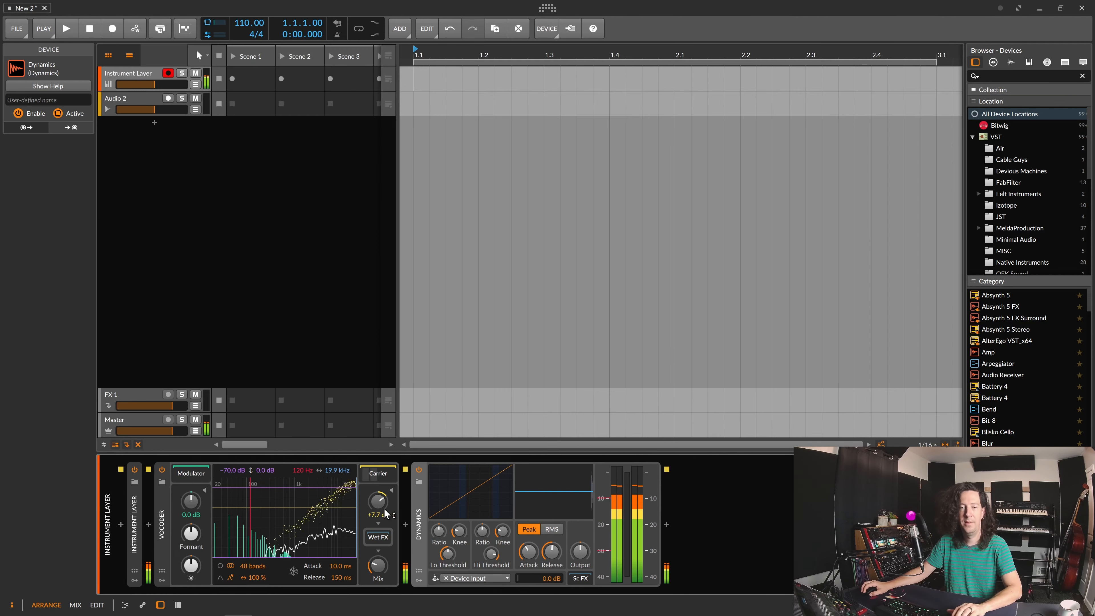
drag(378, 565, 378, 571)
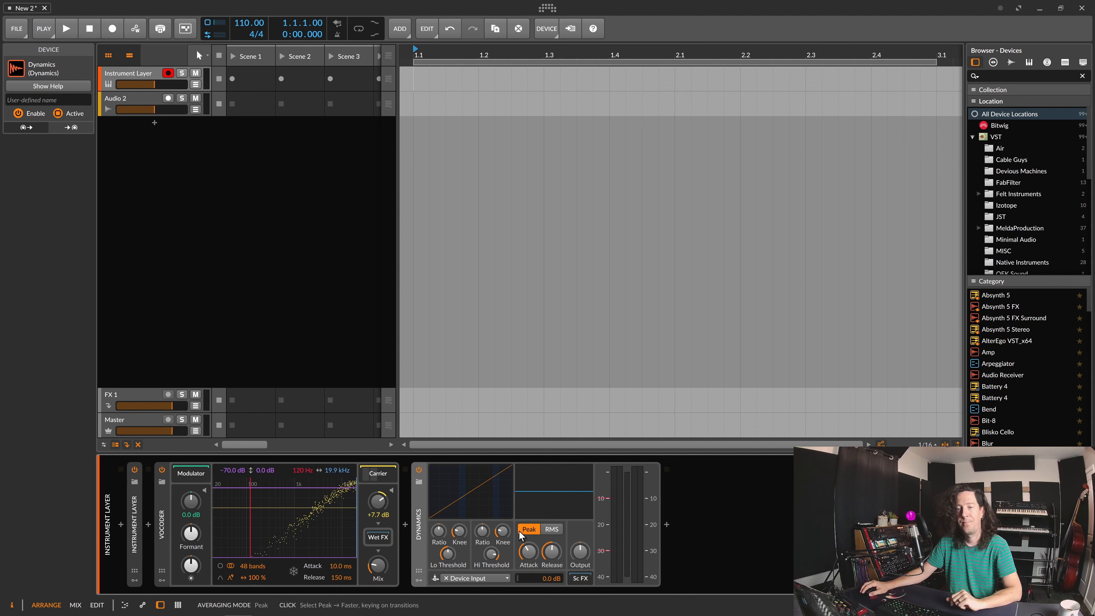
Adjust the Dynamics ratios, knees, thresholds and output, with the high threshold near -16.7 dB and the low knee about +8.1 dB
drag(439, 531, 483, 556)
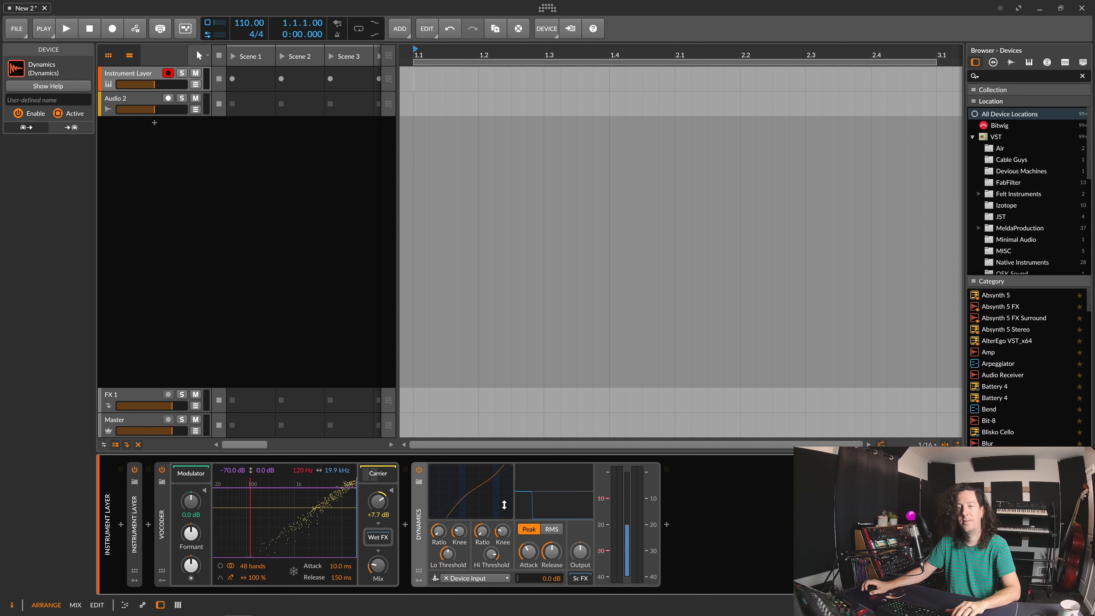
drag(504, 504, 504, 507)
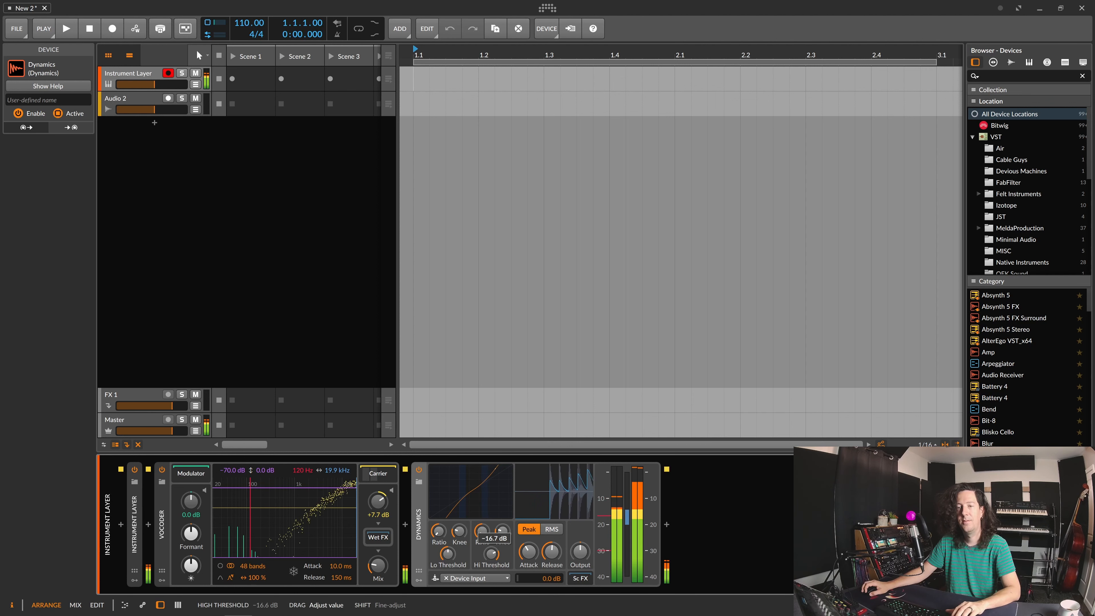
drag(491, 553, 448, 556)
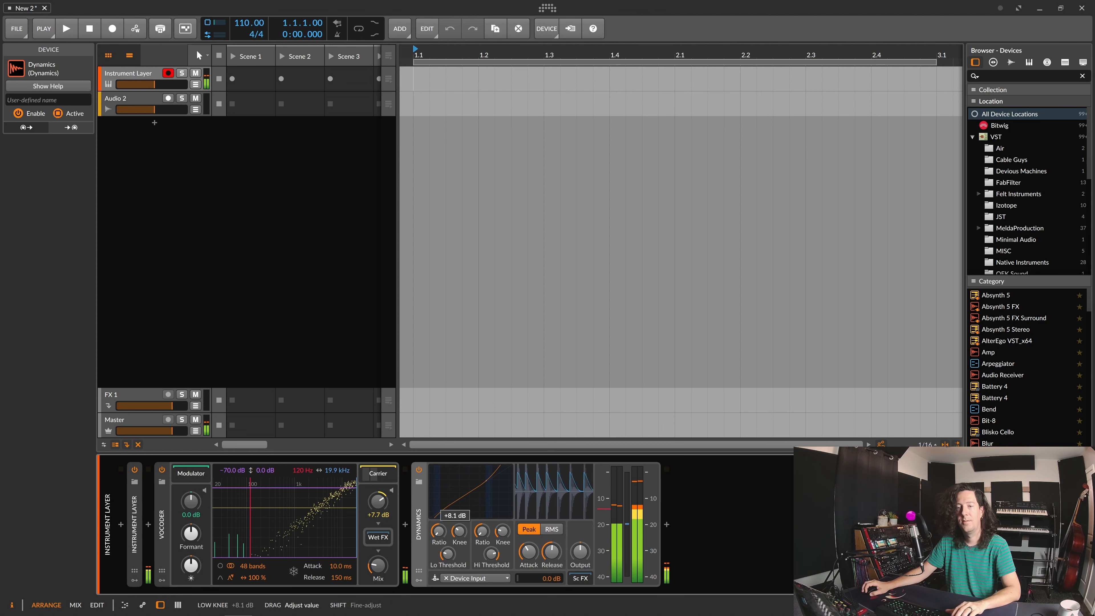
mouse_move(502, 531)
mouse_down()
mouse_move(491, 565)
mouse_move(481, 526)
mouse_up()
drag(581, 550, 581, 545)
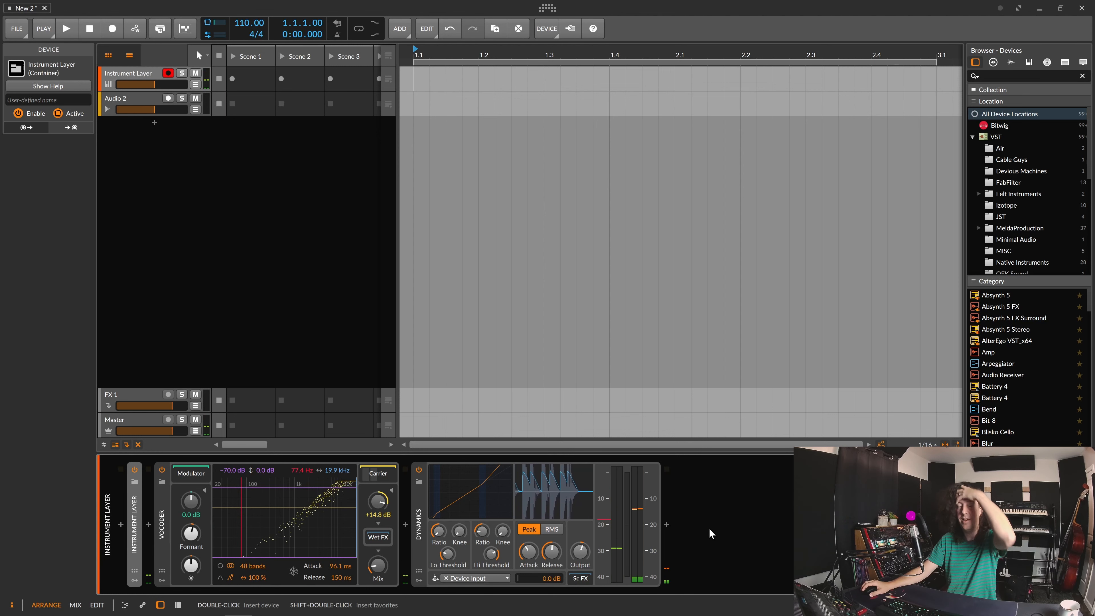
Group the Instrument Layer, Vocoder and Dynamics into one outer Instrument Layer and collapse it
drag(709, 529, 138, 533)
key(Delete)
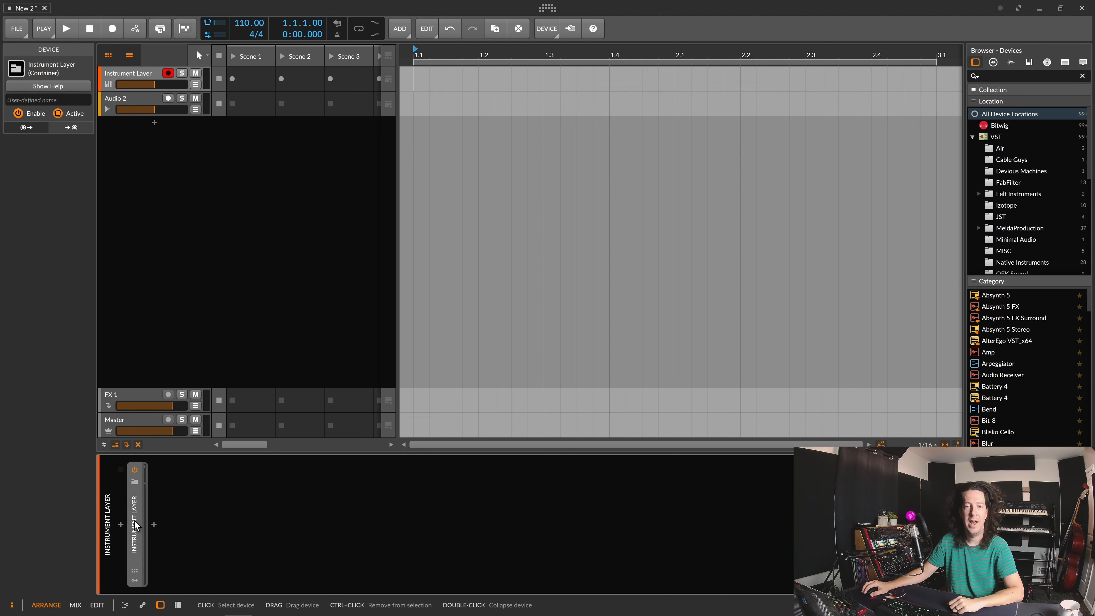